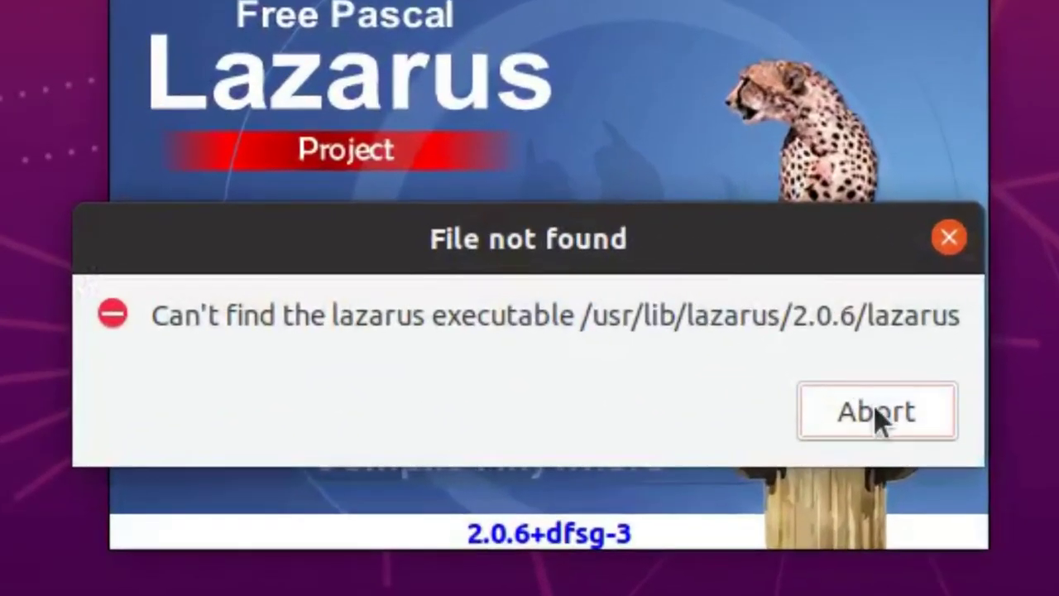
- Dismiss the missing Lazarus executable error and open Ubuntu Software
{"action": "left_click", "coordinate": [879, 413]}
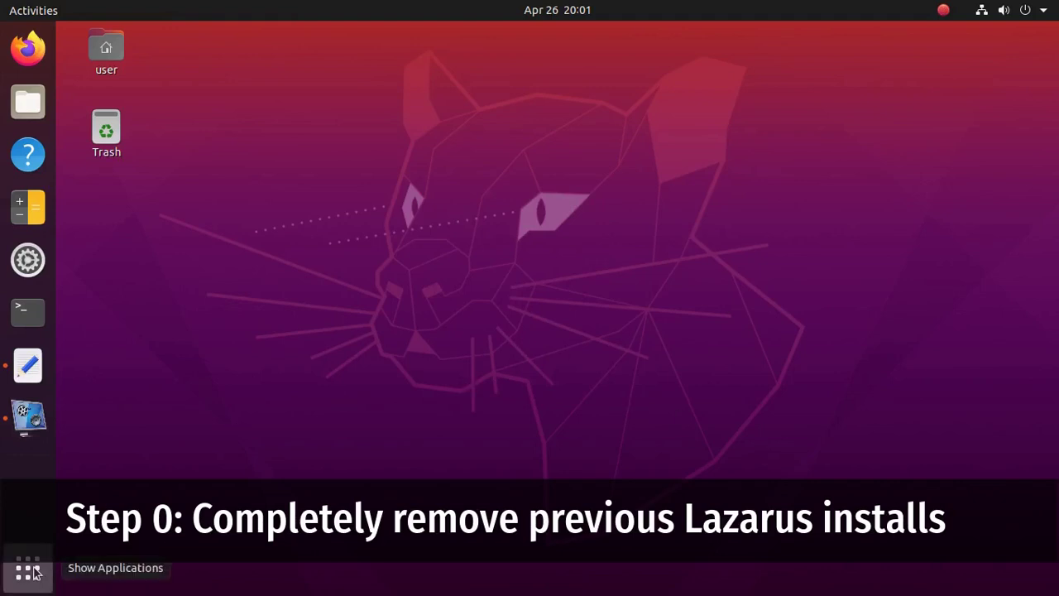
{"action": "left_click", "coordinate": [35, 573]}
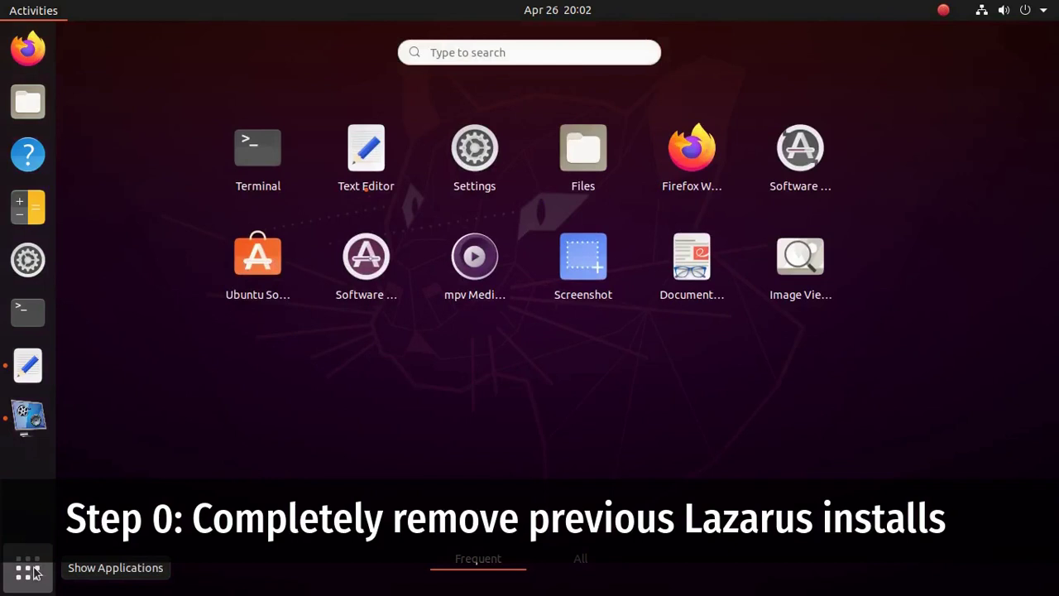
{"action": "type", "text": "software"}
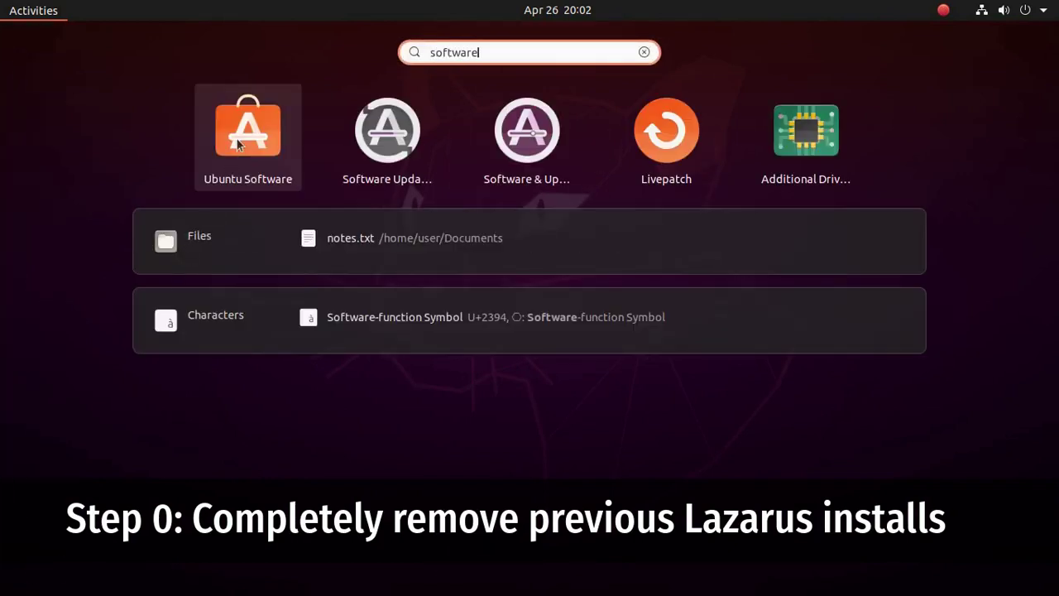
{"action": "left_click", "coordinate": [237, 142]}
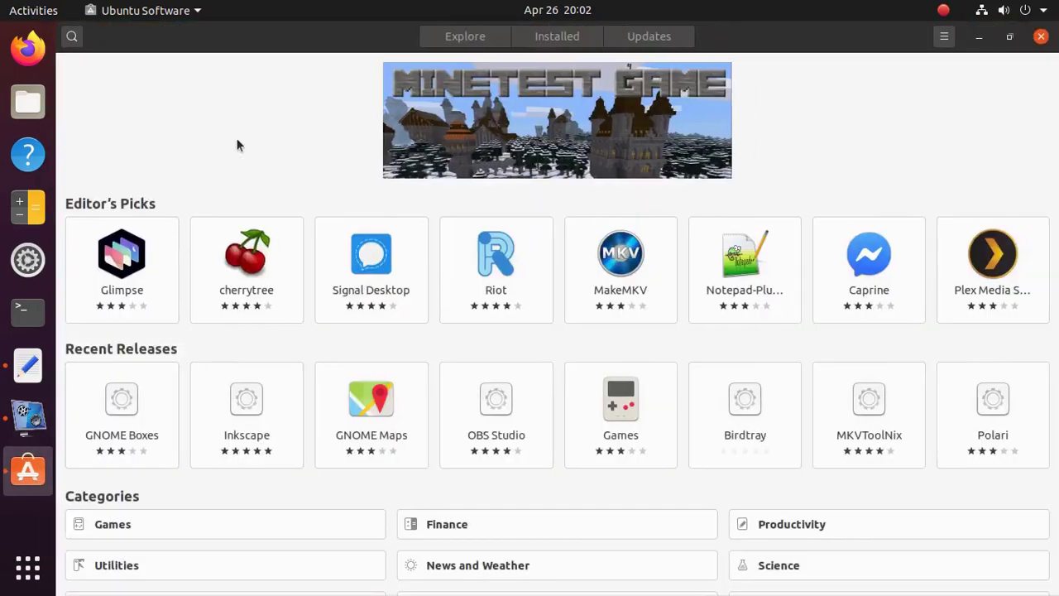
- Search Ubuntu Software for "lazarus" and open the Lazarus (2.0.6) details page
{"action": "left_click", "coordinate": [73, 36]}
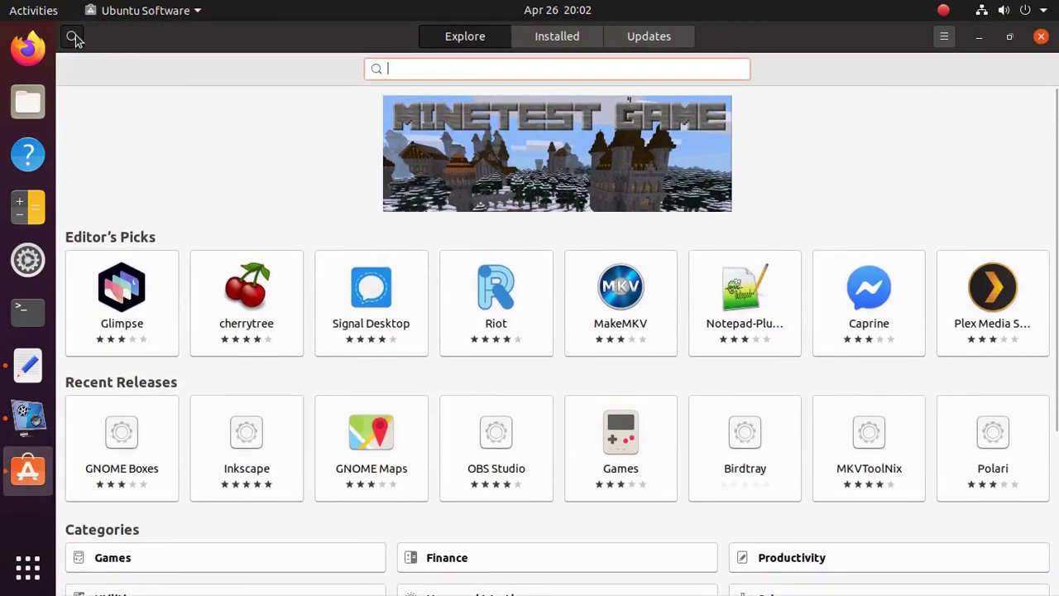
{"action": "type", "text": "la"}
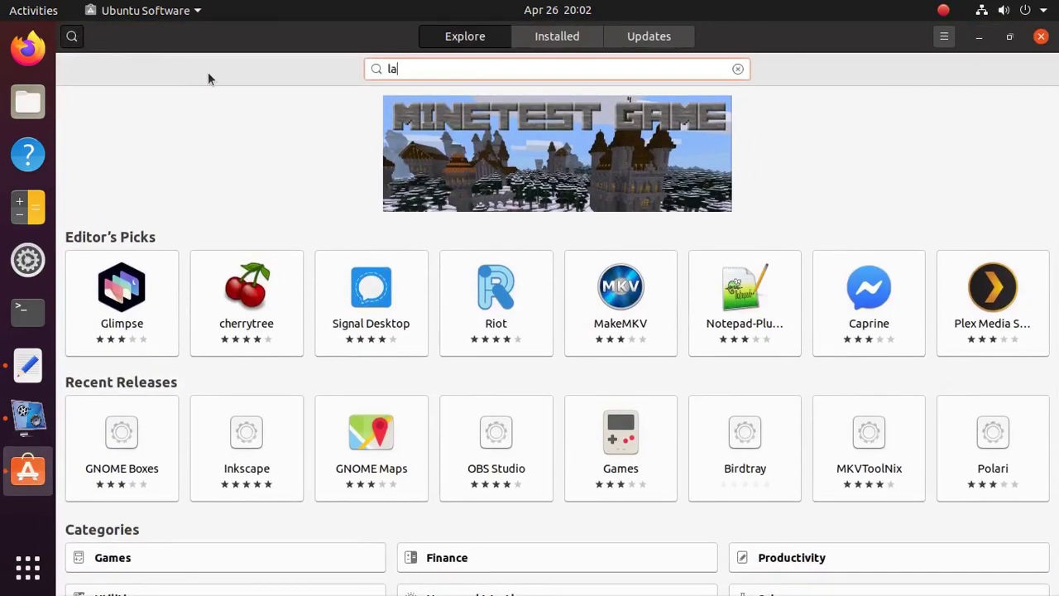
{"action": "type", "text": "zarus"}
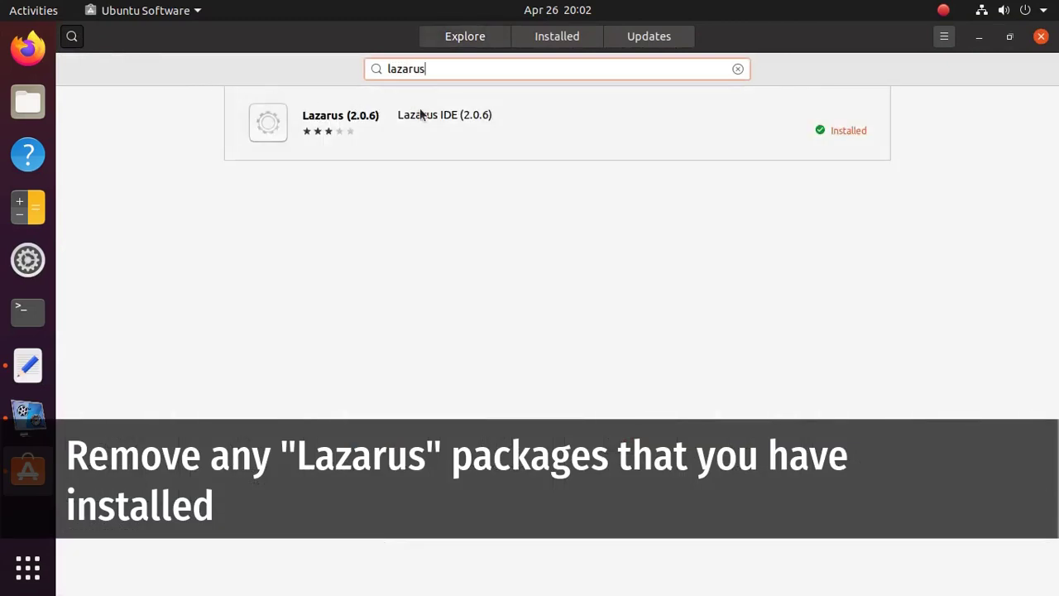
{"action": "left_click", "coordinate": [419, 111]}
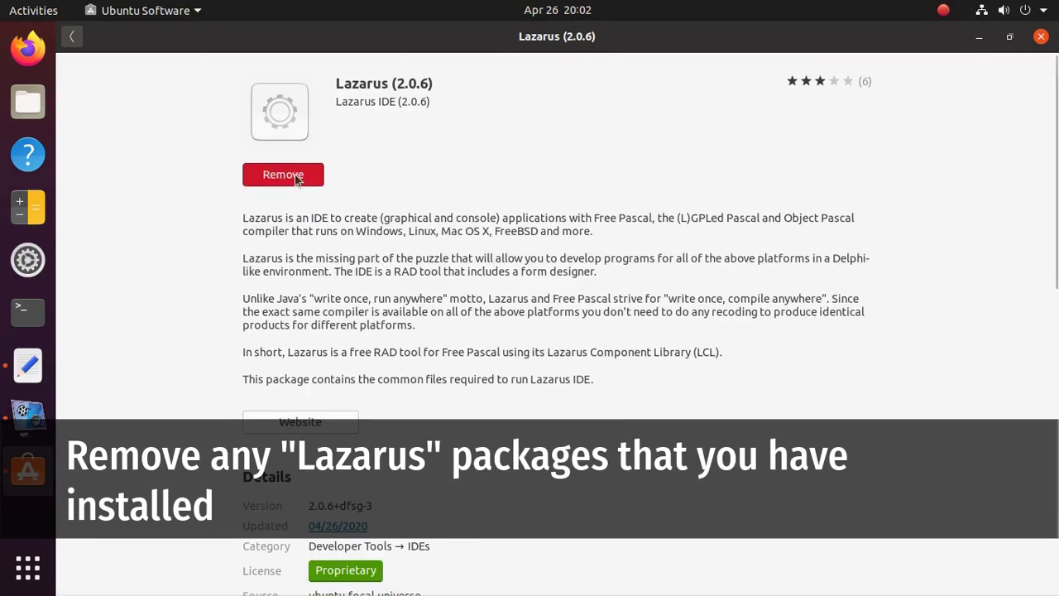
- Remove Lazarus (2.0.6), authenticating with the account password, and close Ubuntu Software
{"action": "left_click", "coordinate": [295, 176]}
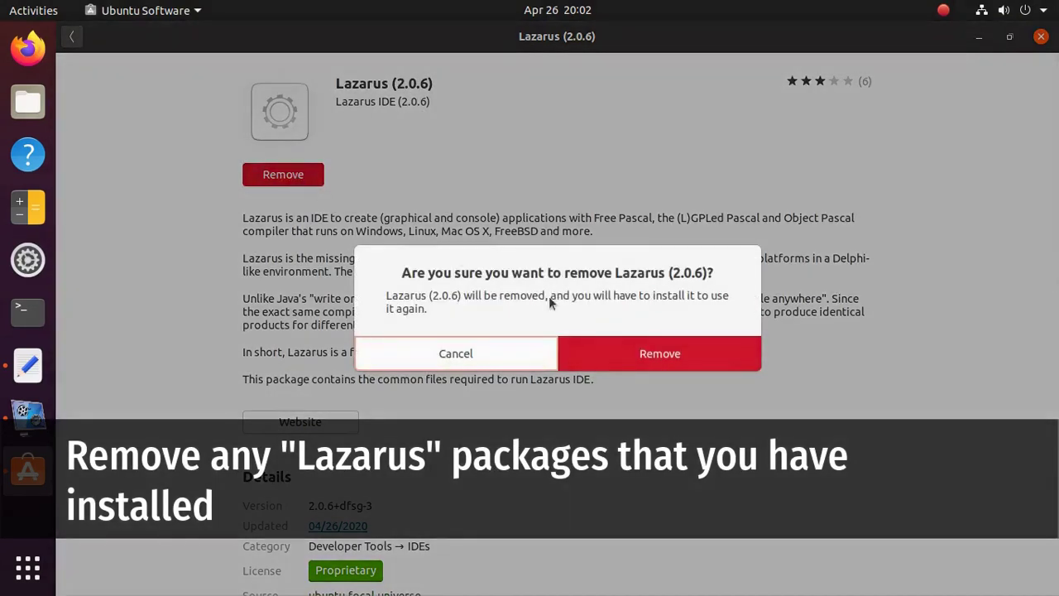
{"action": "left_click", "coordinate": [610, 338]}
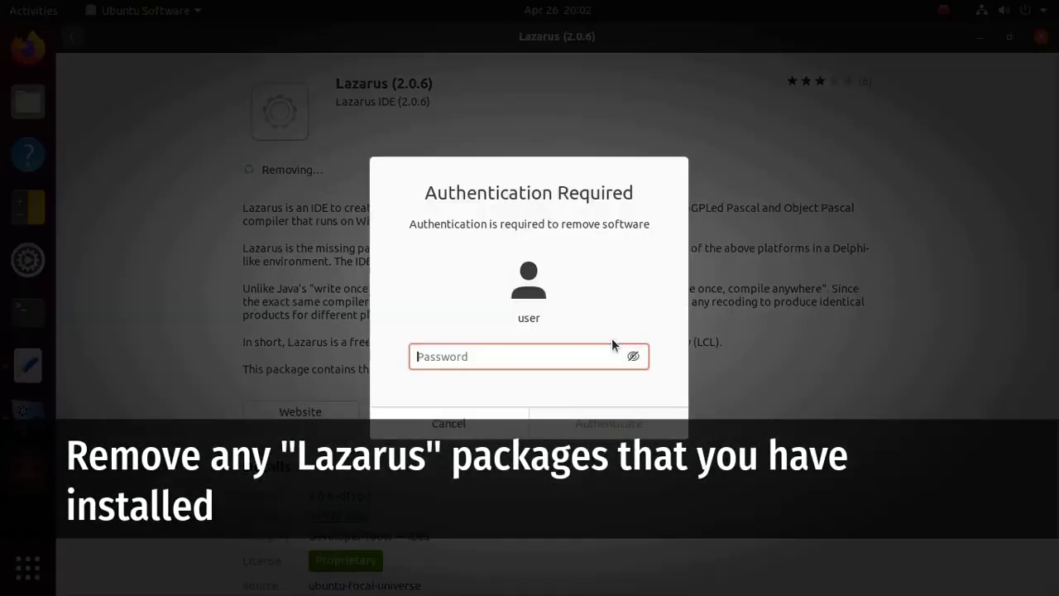
{"action": "type", "text": "*"}
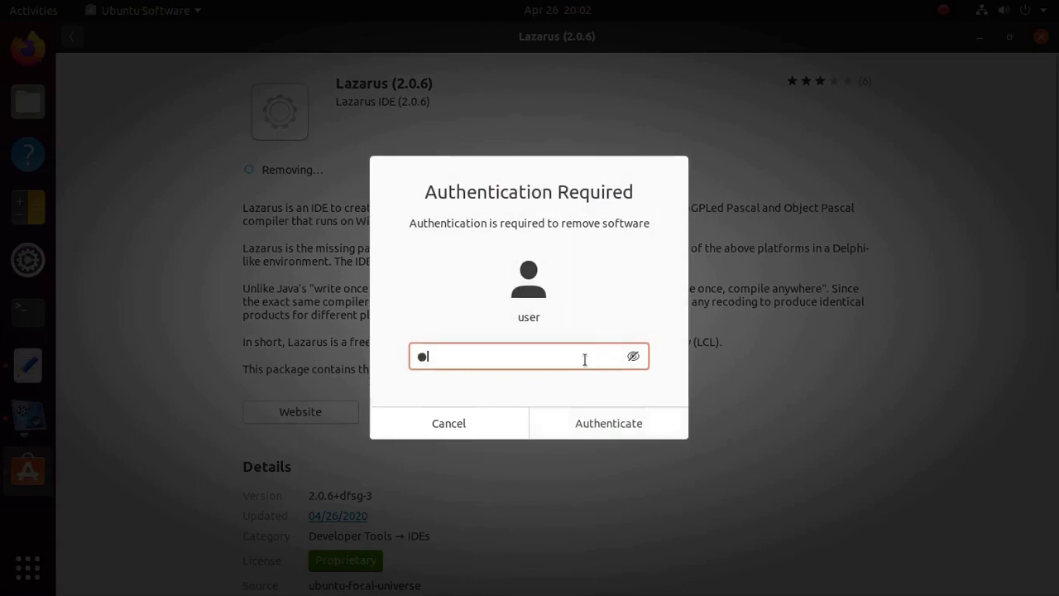
{"action": "left_click", "coordinate": [604, 422]}
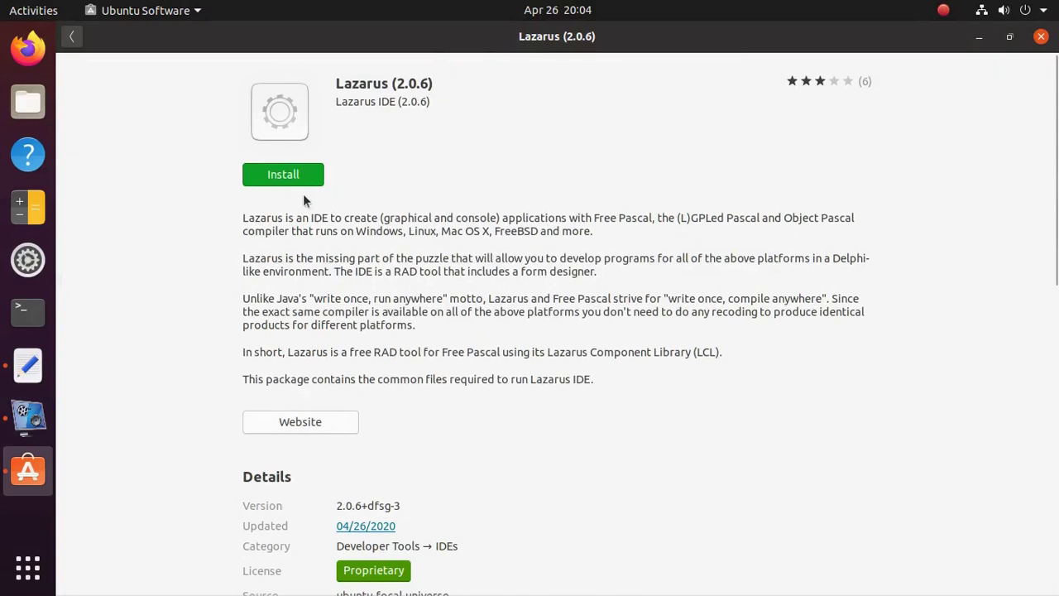
{"action": "left_click", "coordinate": [1041, 36]}
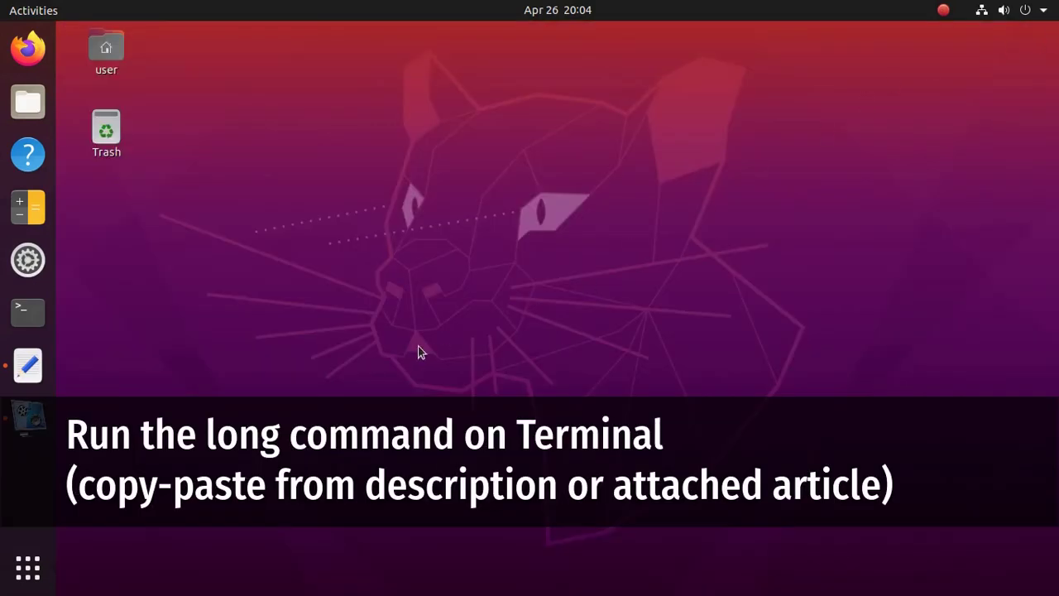
- Bring up the Lazarus removal notes in Text Editor and place a new Terminal window clear of the commands
{"action": "left_click", "coordinate": [28, 364]}
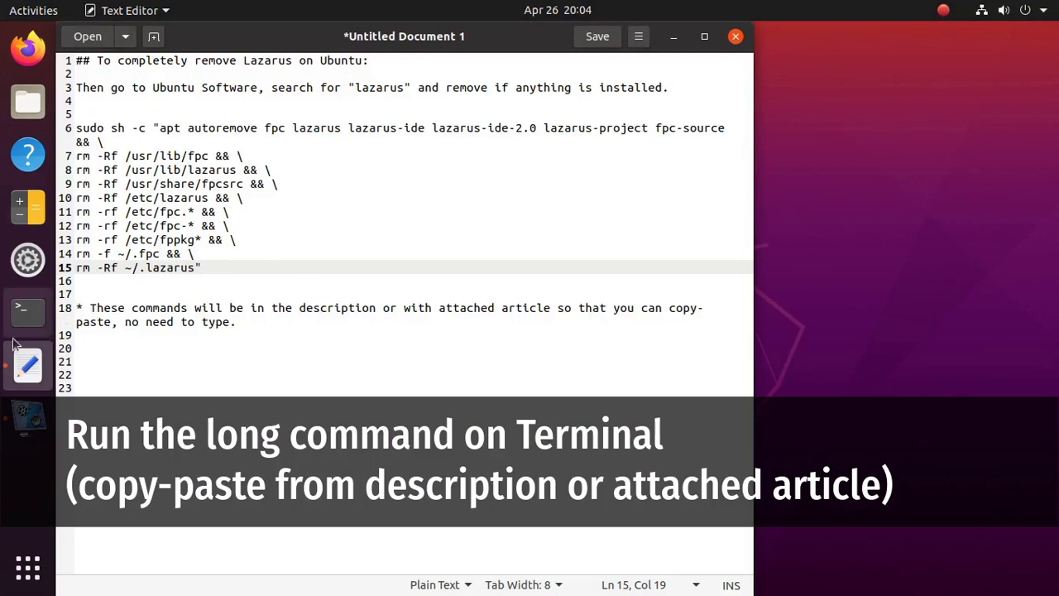
{"action": "left_click", "coordinate": [27, 567]}
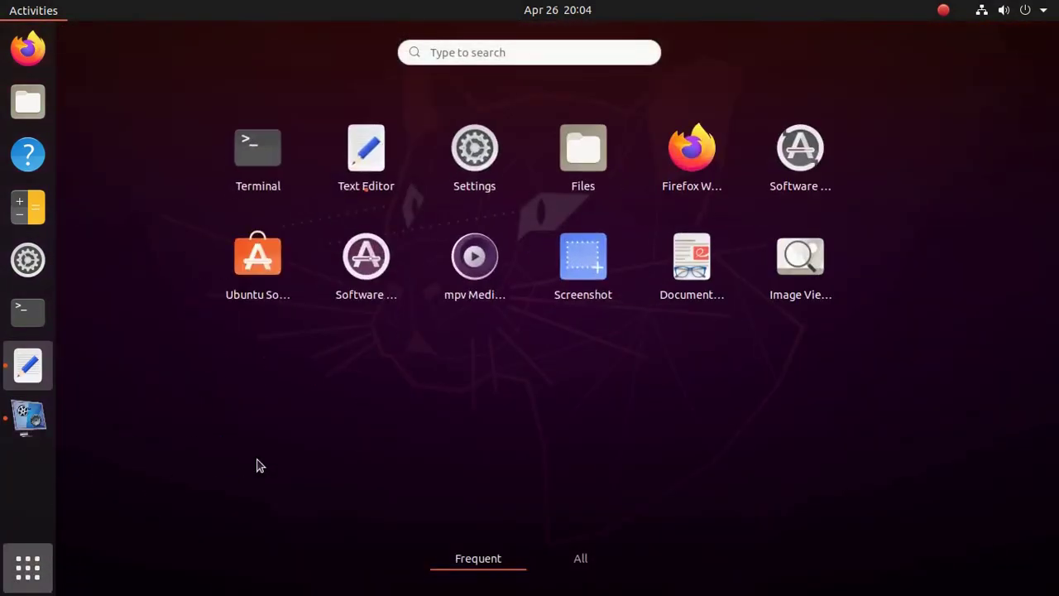
{"action": "type", "text": "term"}
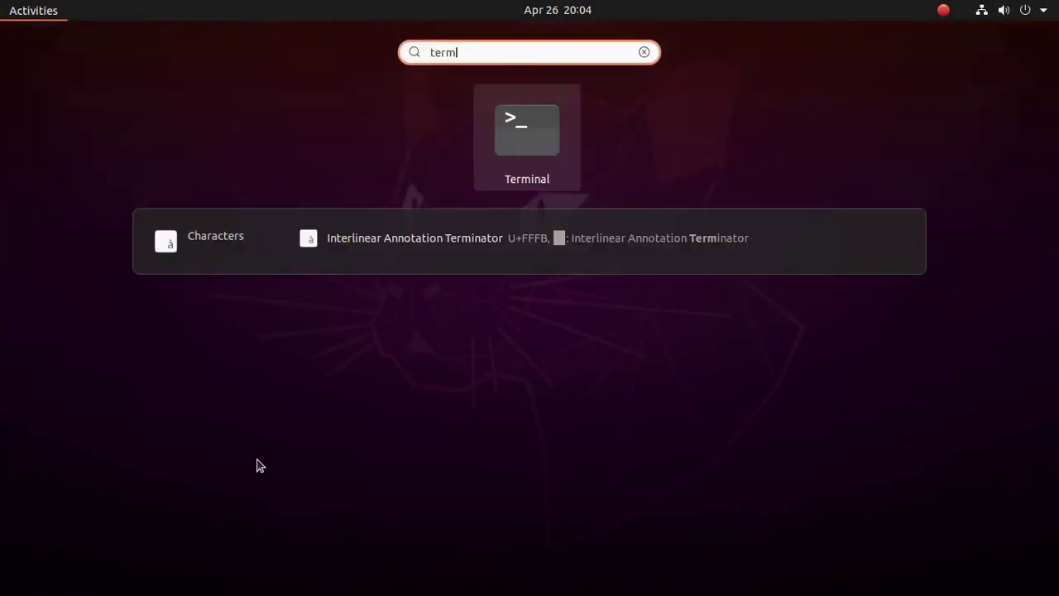
{"action": "left_click", "coordinate": [543, 108]}
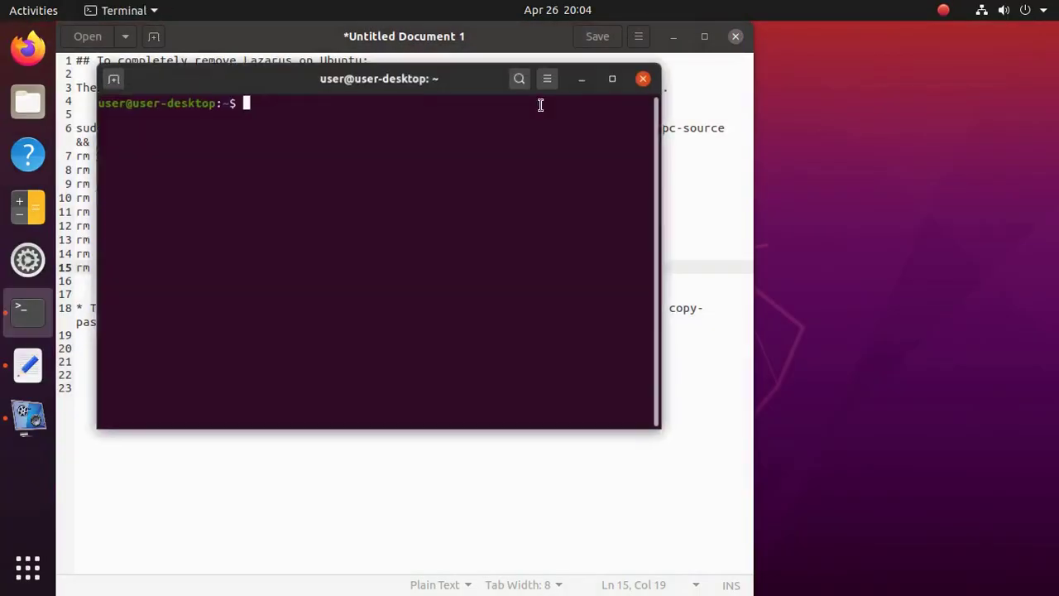
{"action": "left_click_drag", "start_coordinate": [377, 84], "coordinate": [731, 187]}
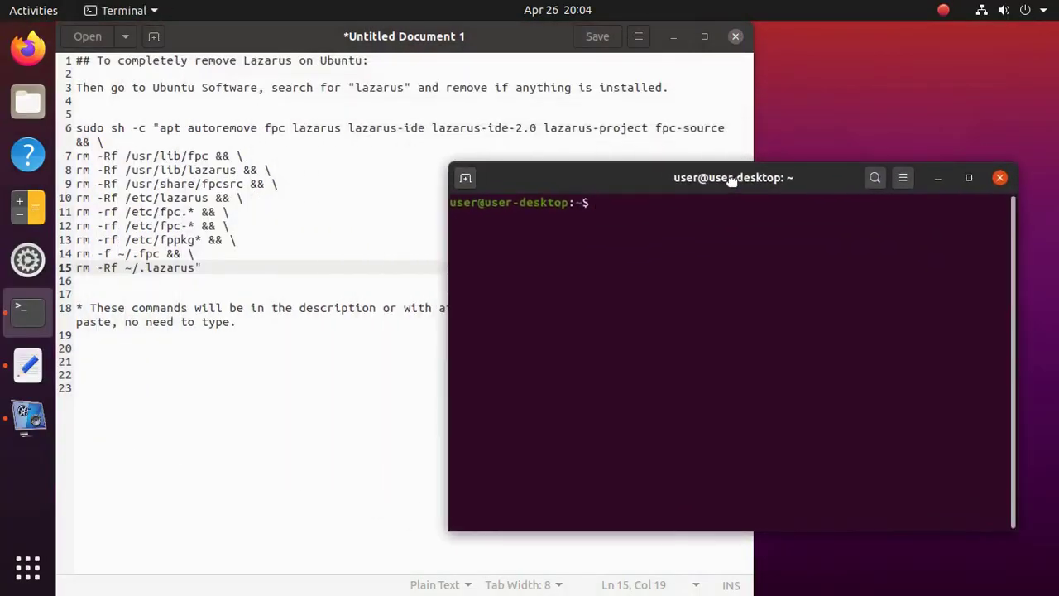
- Copy the "sudo sh -c" removal command from lines 6 to 15 of the notes and run it in Terminal, submitting the account password
{"action": "left_click_drag", "start_coordinate": [201, 268], "coordinate": [77, 129]}
{"action": "right_click", "coordinate": [127, 145]}
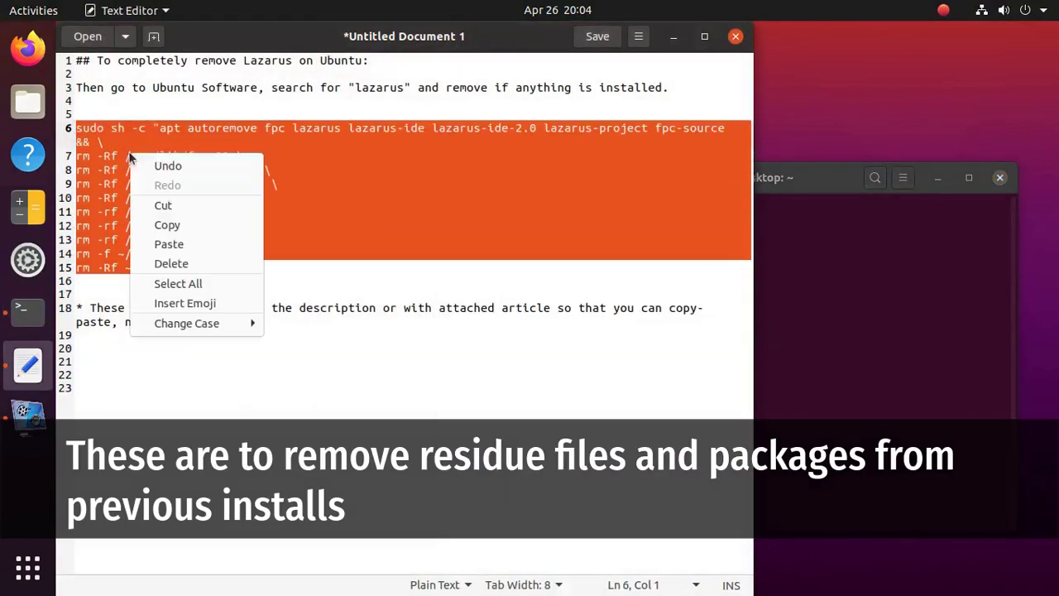
{"action": "left_click", "coordinate": [174, 225]}
{"action": "left_click", "coordinate": [795, 260]}
{"action": "right_click", "coordinate": [741, 248]}
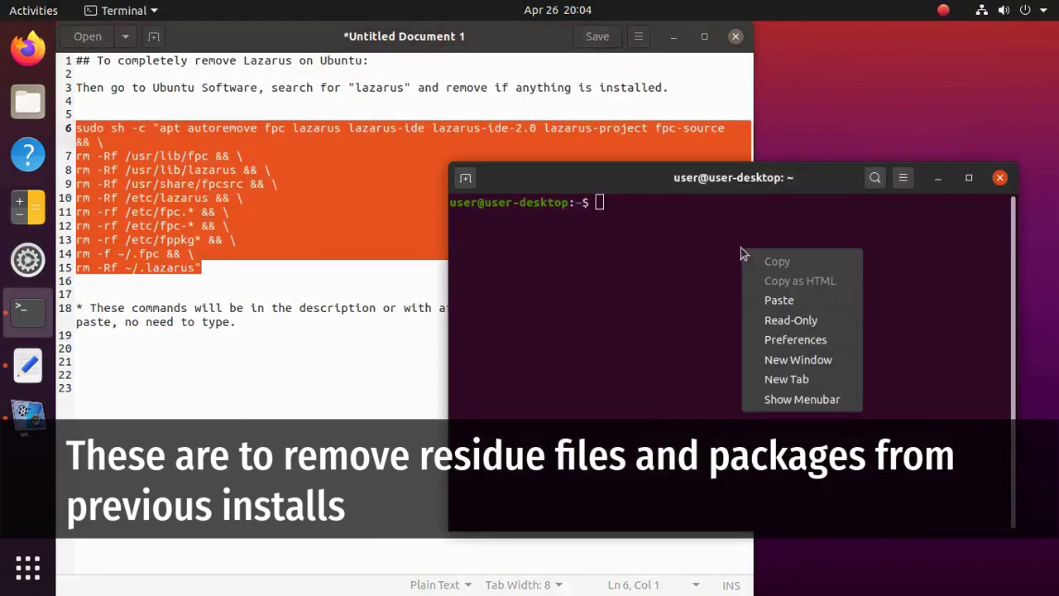
{"action": "left_click", "coordinate": [795, 293]}
{"action": "key", "text": "Return"}
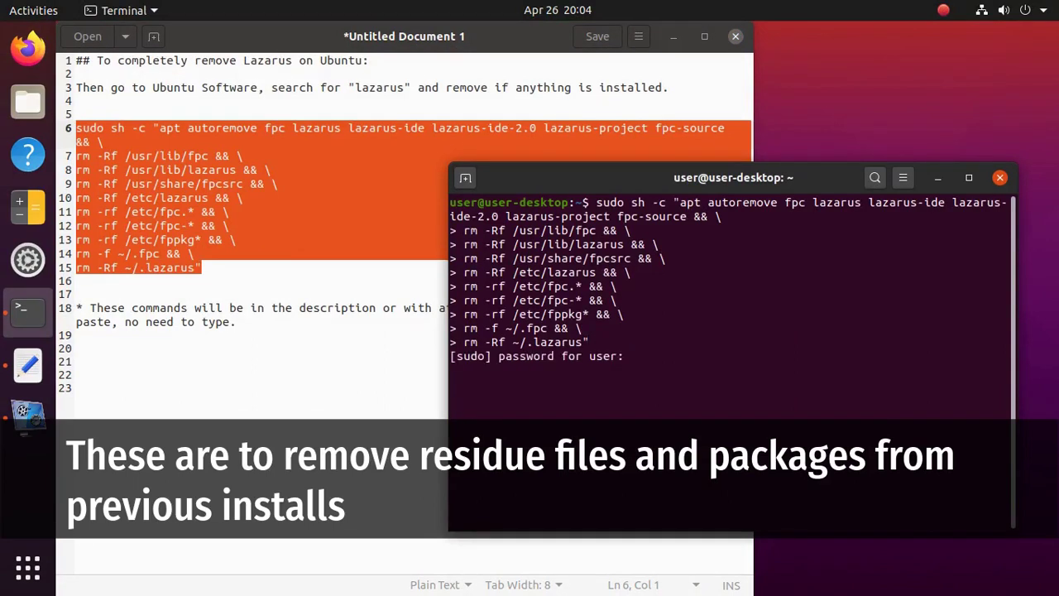
{"action": "key", "text": "Return"}
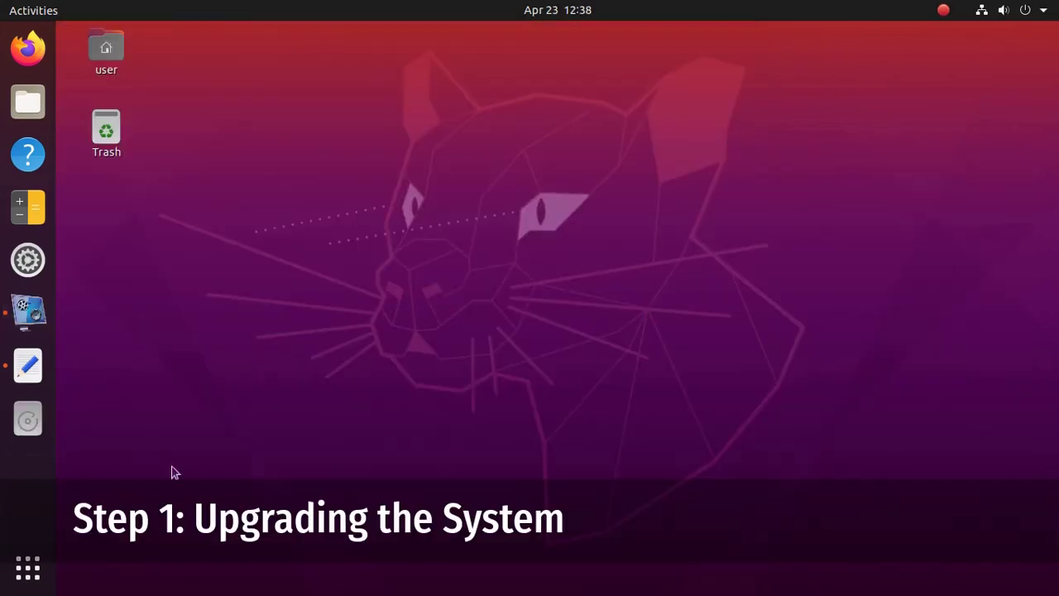
- Open Software Updater and install the available Ubuntu base updates
{"action": "left_click", "coordinate": [38, 582]}
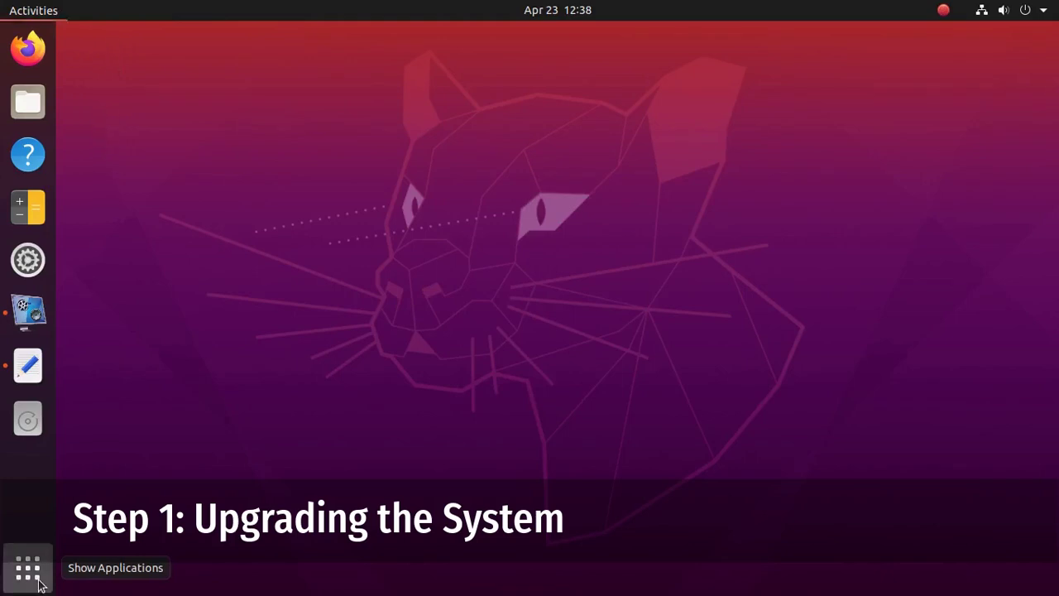
{"action": "left_click", "coordinate": [493, 50]}
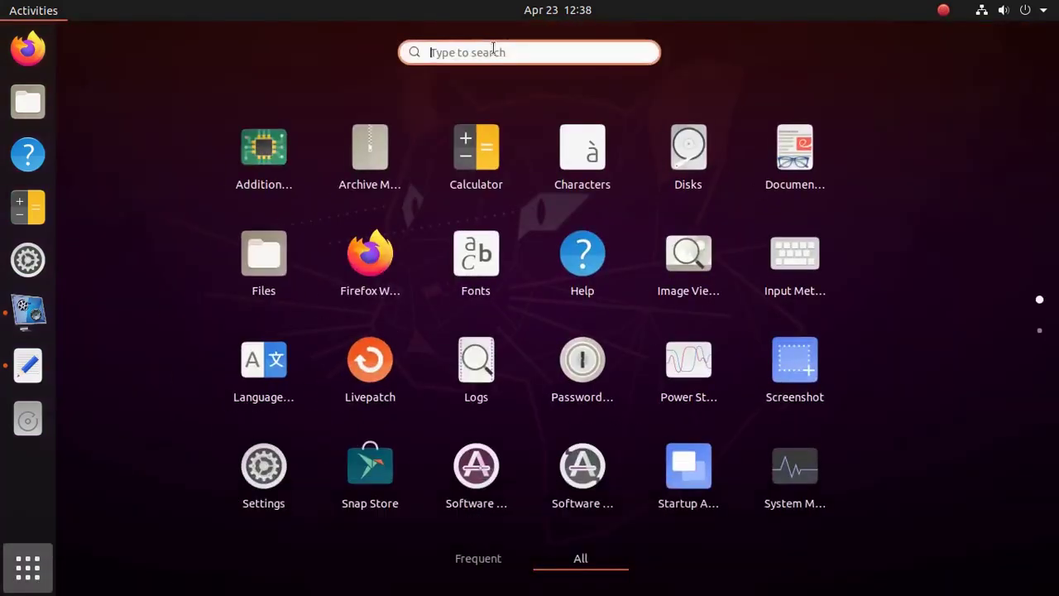
{"action": "type", "text": "update"}
{"action": "left_click", "coordinate": [320, 142]}
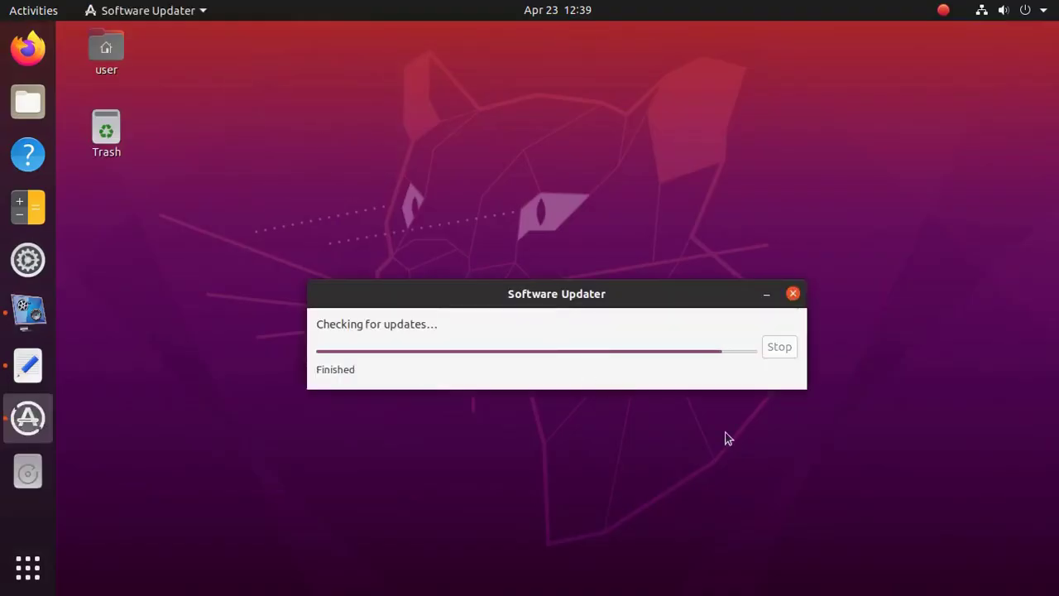
{"action": "left_click_drag", "start_coordinate": [577, 290], "coordinate": [505, 106]}
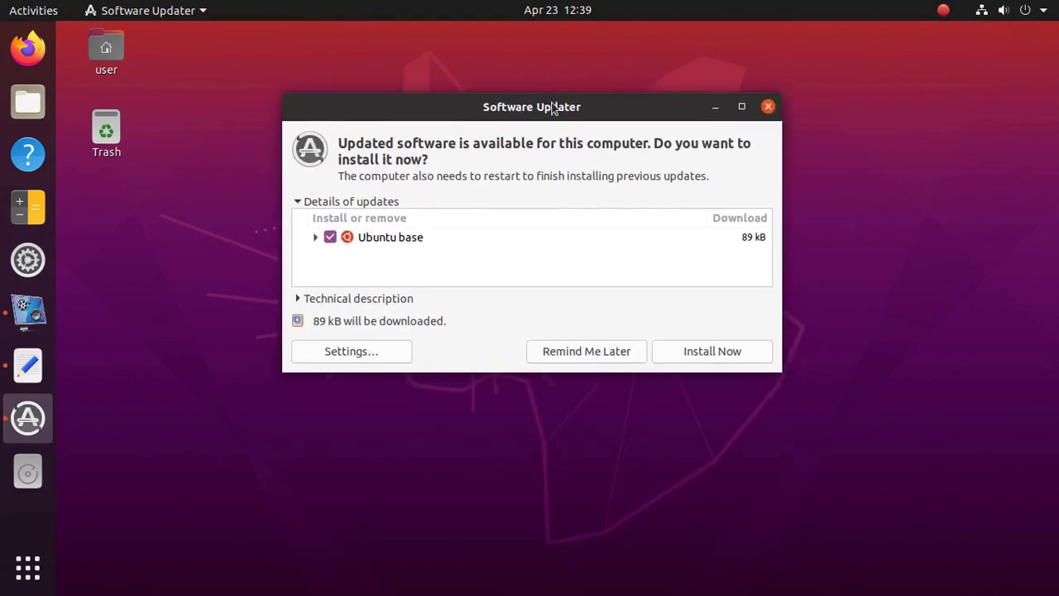
{"action": "left_click", "coordinate": [756, 350]}
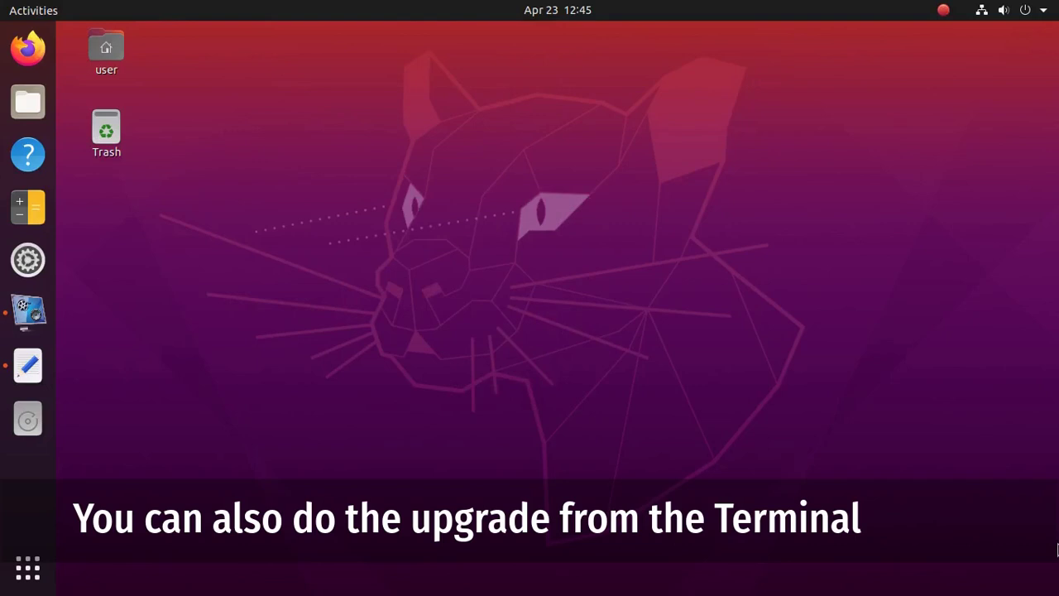
- Open a new Terminal window and enlarge its text
{"action": "left_click", "coordinate": [36, 561]}
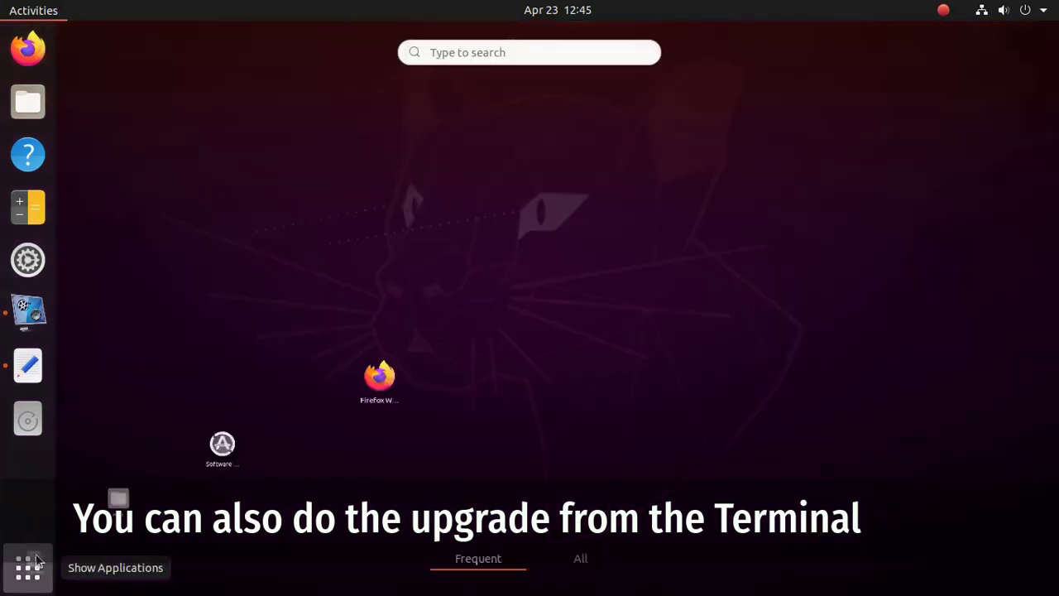
{"action": "type", "text": "term"}
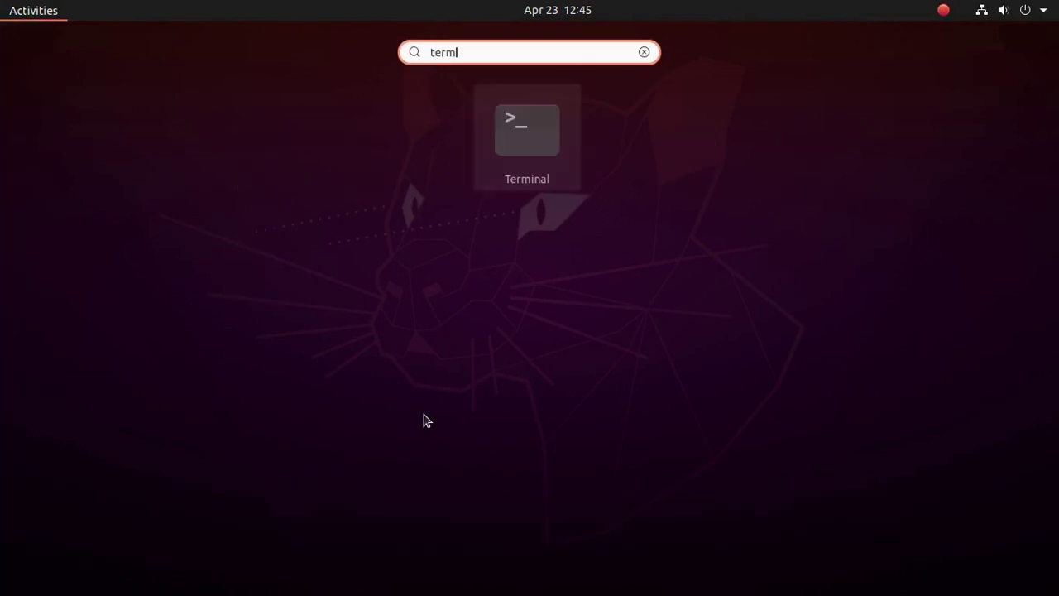
{"action": "left_click", "coordinate": [511, 146]}
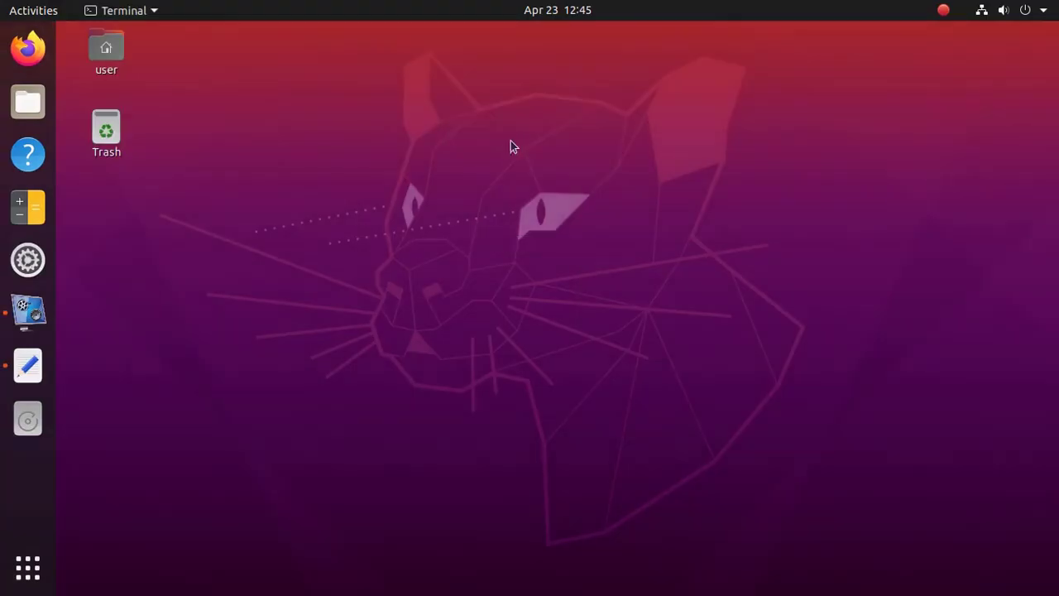
{"action": "left_click", "coordinate": [726, 109]}
{"action": "left_click", "coordinate": [773, 151]}
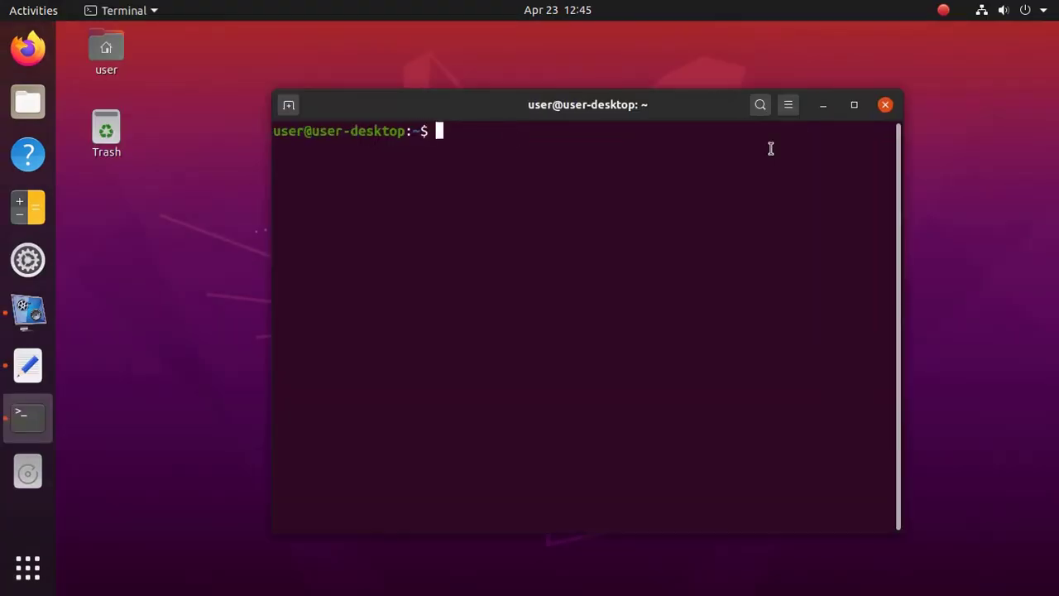
{"action": "left_click", "coordinate": [791, 109]}
{"action": "left_click", "coordinate": [839, 151]}
- Run "sudo apt update && sudo apt upgrade" in Terminal to upgrade the system packages
{"action": "type", "text": "sudo apt u"}
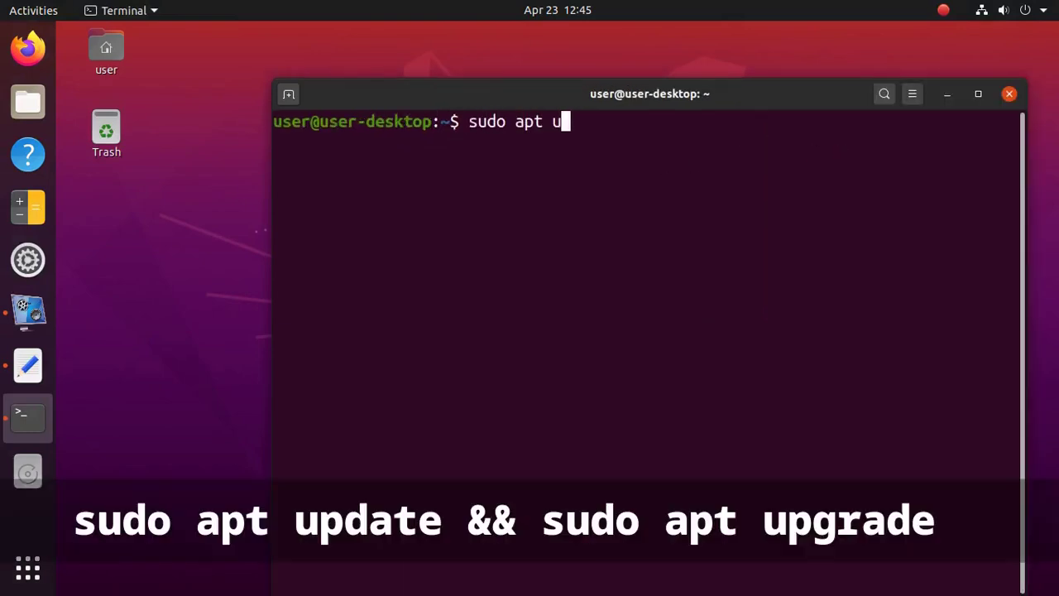
{"action": "type", "text": "pdate && sudo "}
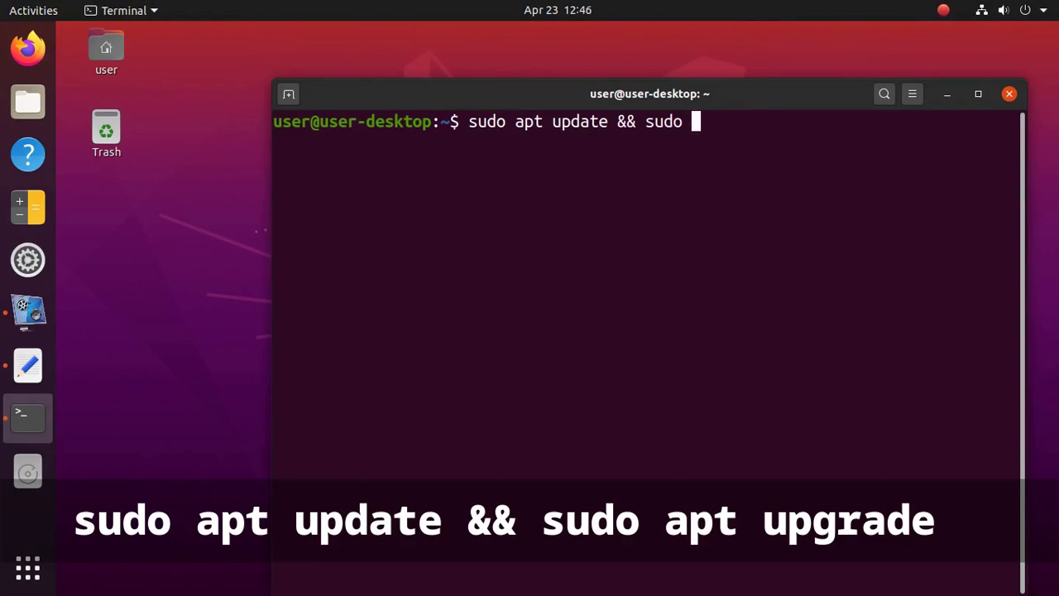
{"action": "type", "text": "apt upgrade"}
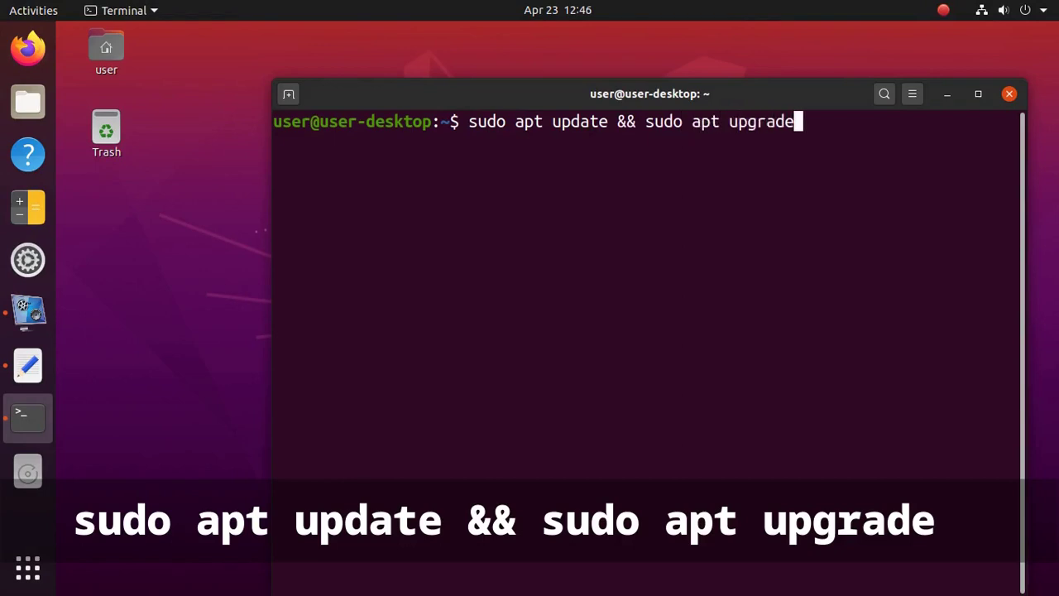
{"action": "key", "text": "Return"}
{"action": "key", "text": "Return"}
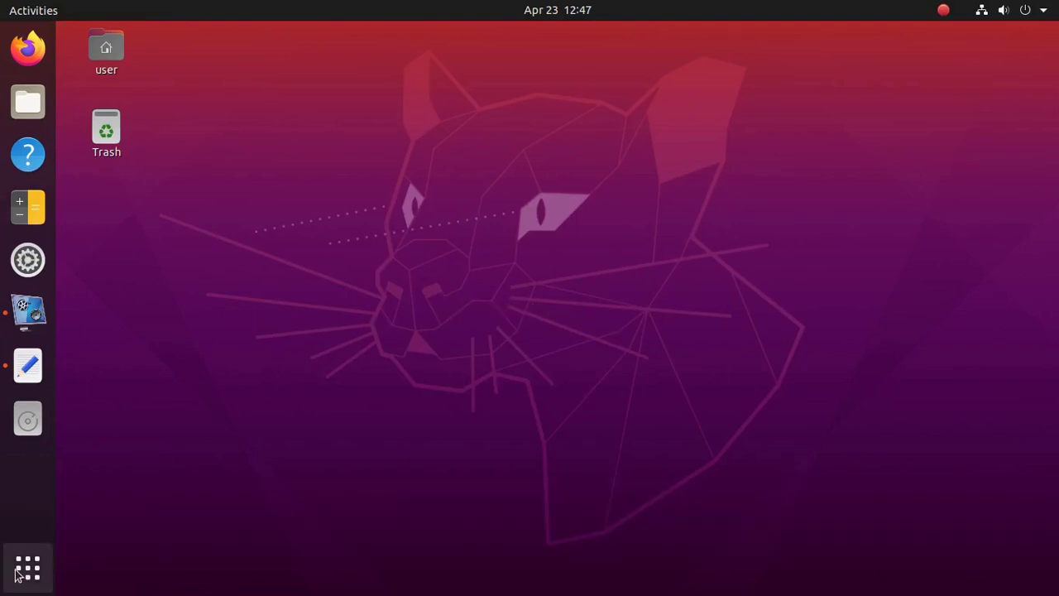
- Search the installed applications for a browser and launch Firefox
{"action": "left_click", "coordinate": [18, 576]}
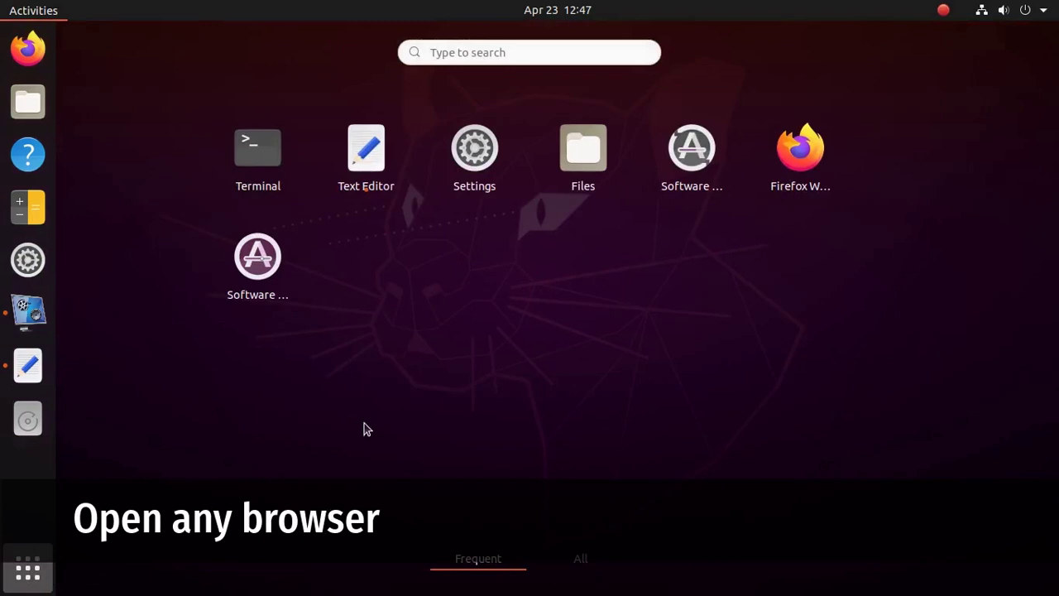
{"action": "type", "text": "browl"}
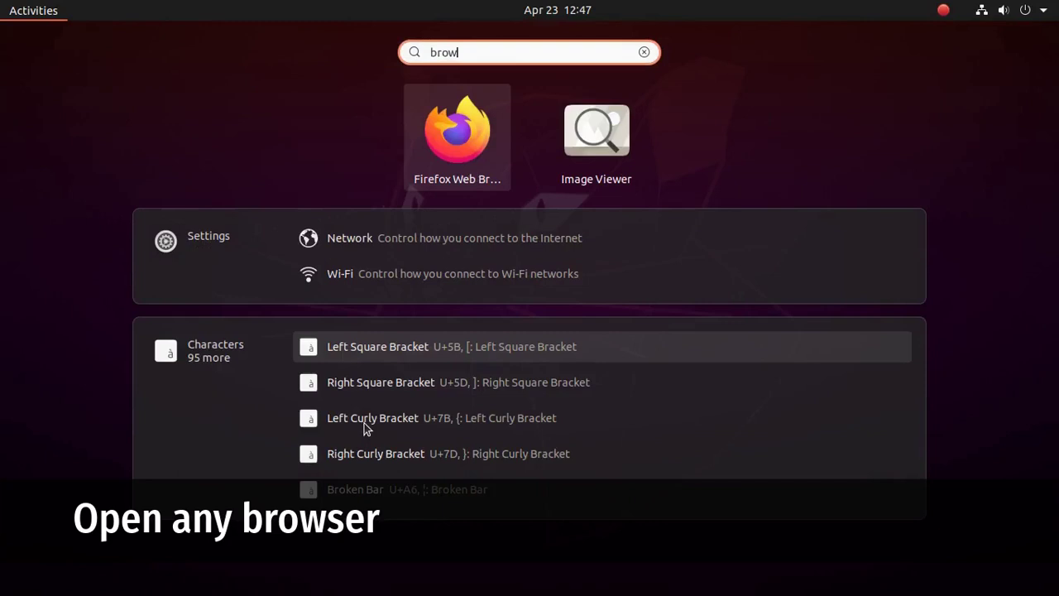
{"action": "left_click", "coordinate": [447, 130]}
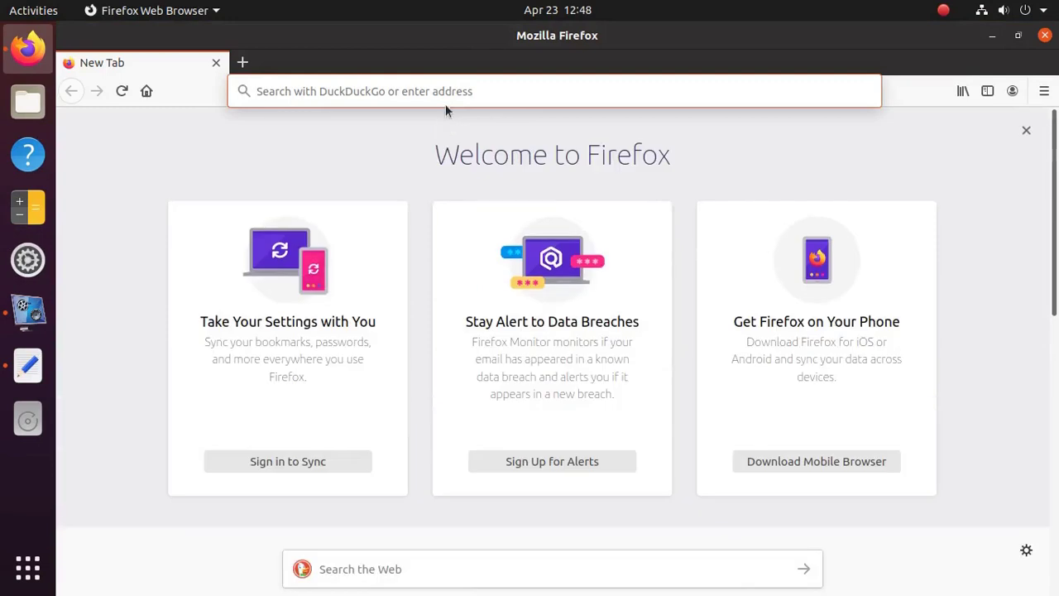
{"action": "left_click", "coordinate": [452, 93]}
{"action": "type", "text": "h"}
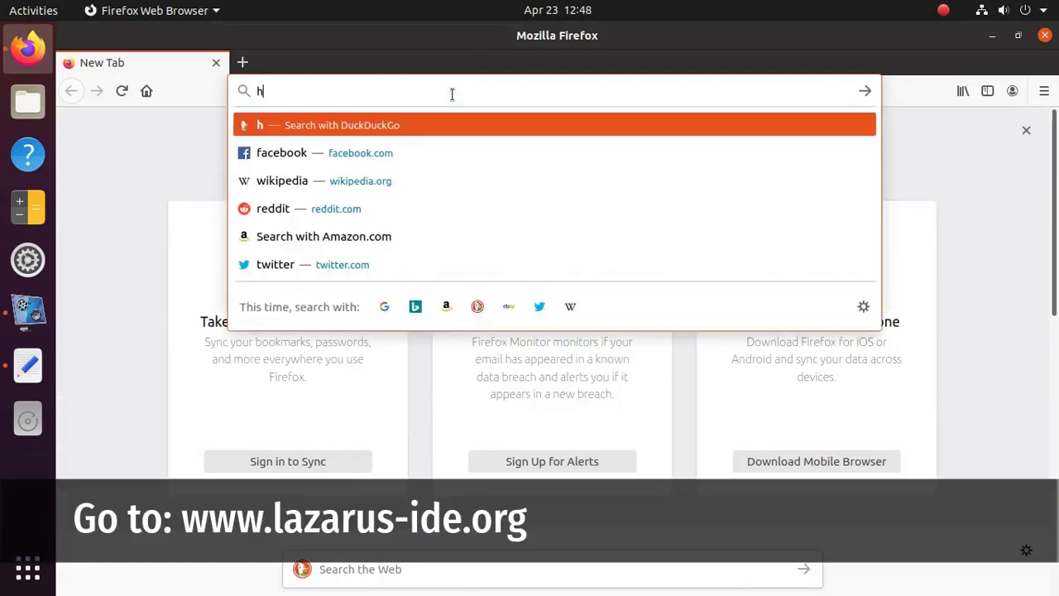
{"action": "type", "text": "ttps://laz"}
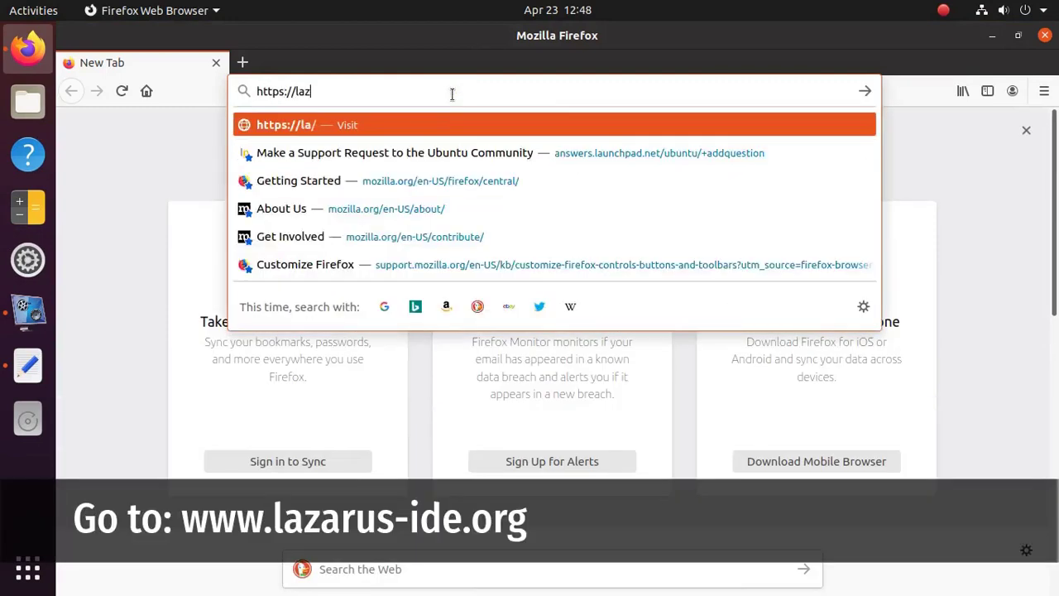
{"action": "type", "text": "arus-ide.org"}
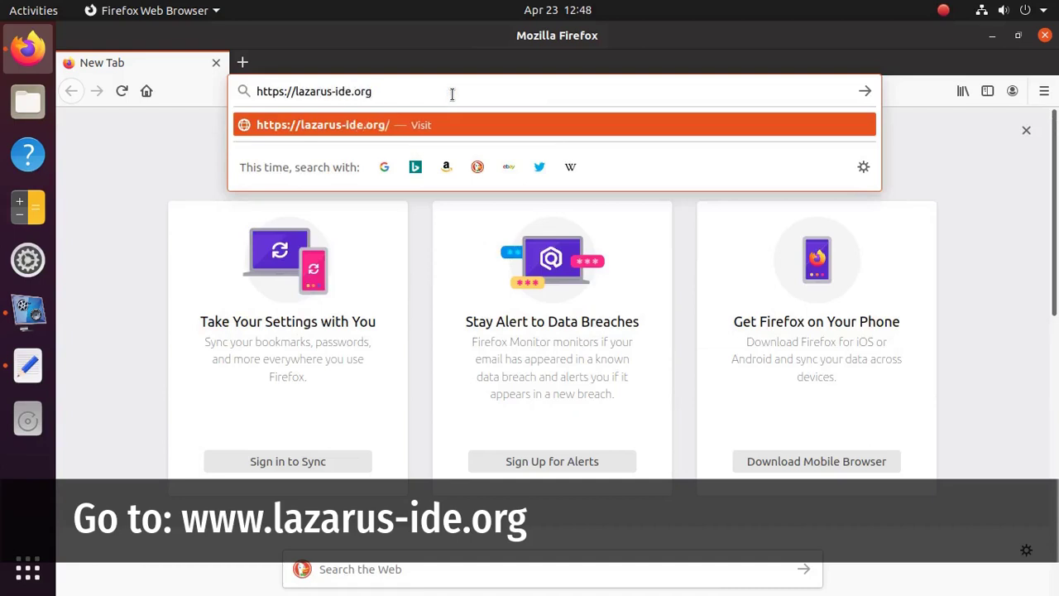
{"action": "key", "text": "Return"}
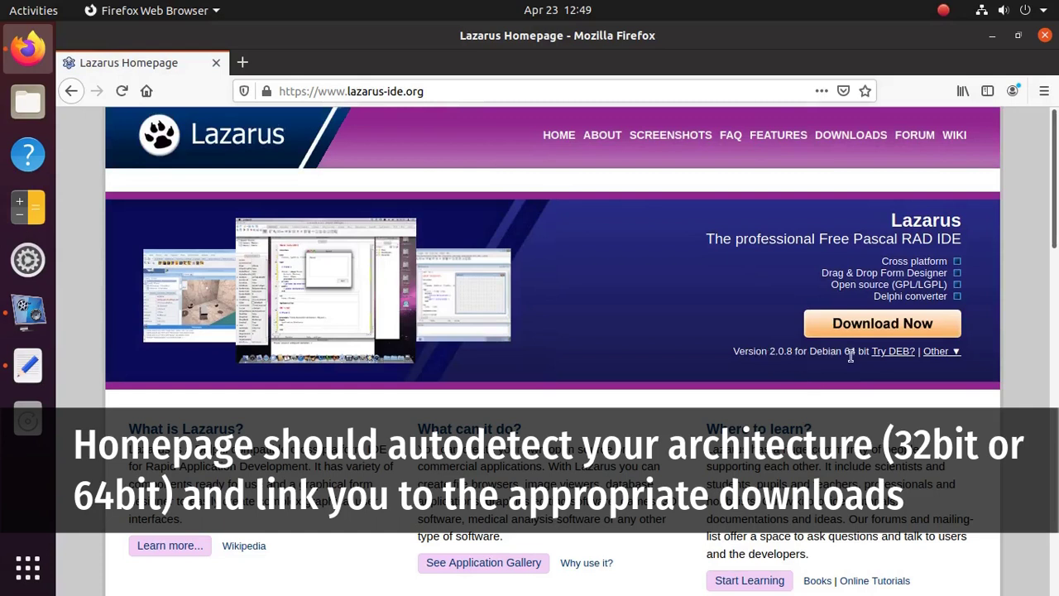
- Open the Debian 64-bit download page from the Lazarus homepage and review the three listed .deb packages
{"action": "left_click_drag", "start_coordinate": [870, 354], "coordinate": [844, 352]}
{"action": "left_click", "coordinate": [844, 328]}
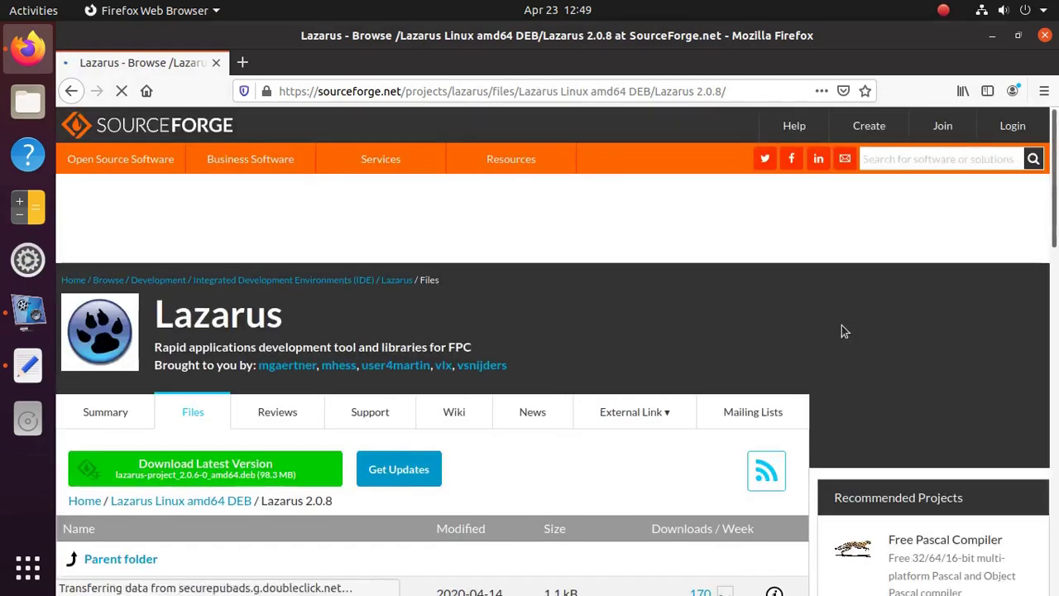
{"action": "scroll", "coordinate": [559, 356], "scroll_direction": "down", "scroll_amount": 5}
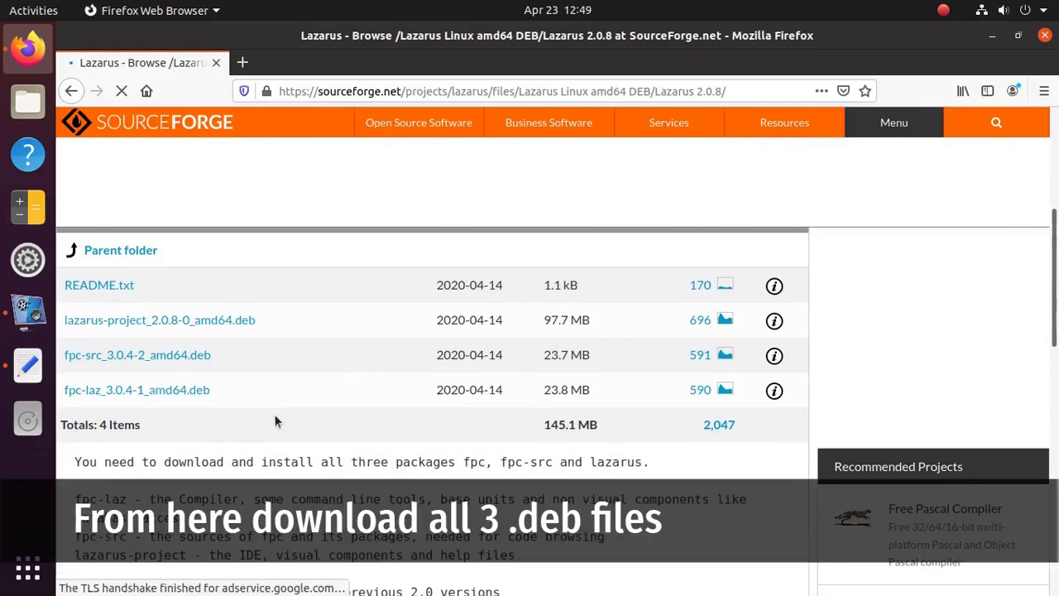
{"action": "scroll", "coordinate": [266, 405], "scroll_direction": "down", "scroll_amount": 2}
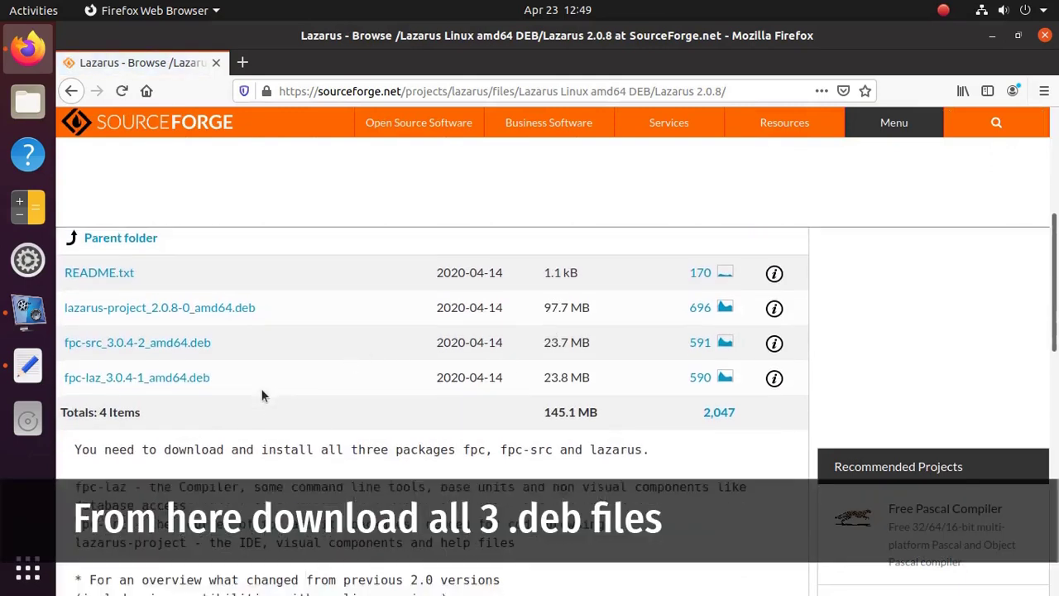
{"action": "left_click_drag", "start_coordinate": [75, 375], "coordinate": [455, 375]}
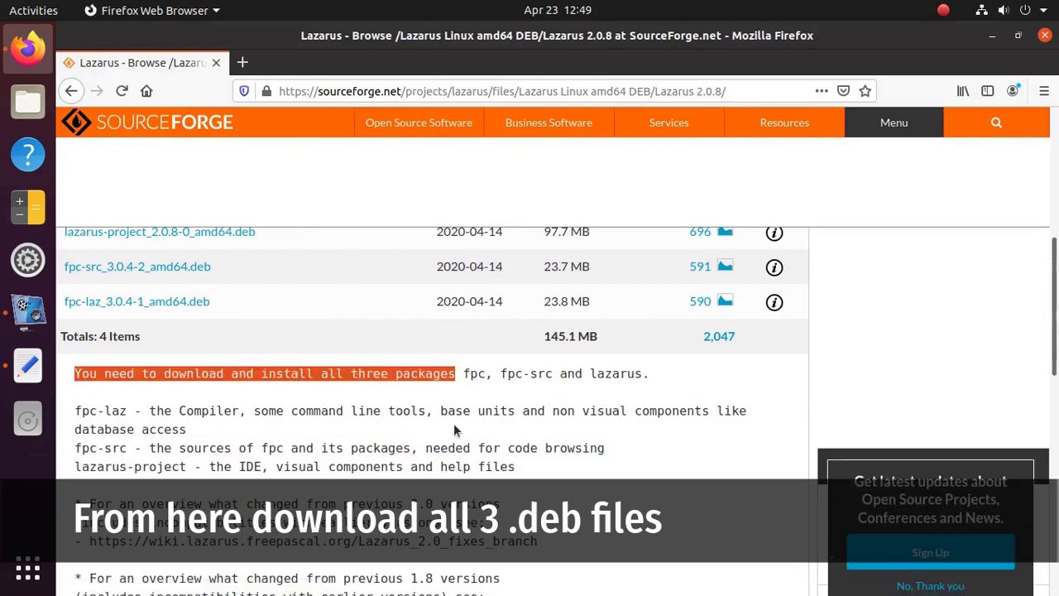
{"action": "scroll", "coordinate": [453, 423], "scroll_direction": "up", "scroll_amount": 2}
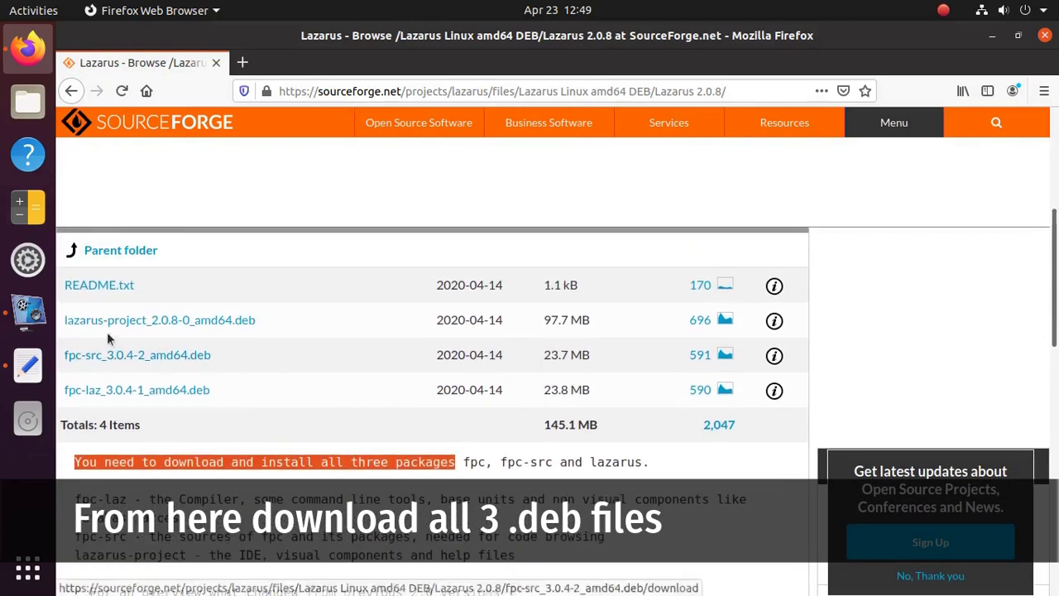
{"action": "left_click_drag", "start_coordinate": [87, 330], "coordinate": [276, 394]}
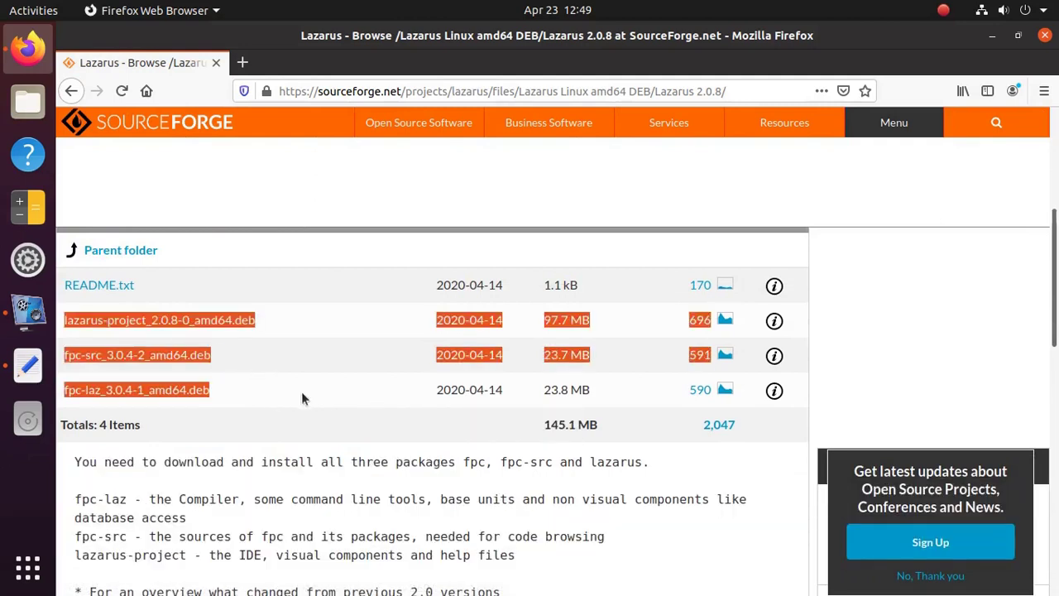
{"action": "left_click", "coordinate": [276, 409]}
- Download lazarus-project_2.0.8-0_amd64.deb, choosing to save the file
{"action": "left_click", "coordinate": [203, 328]}
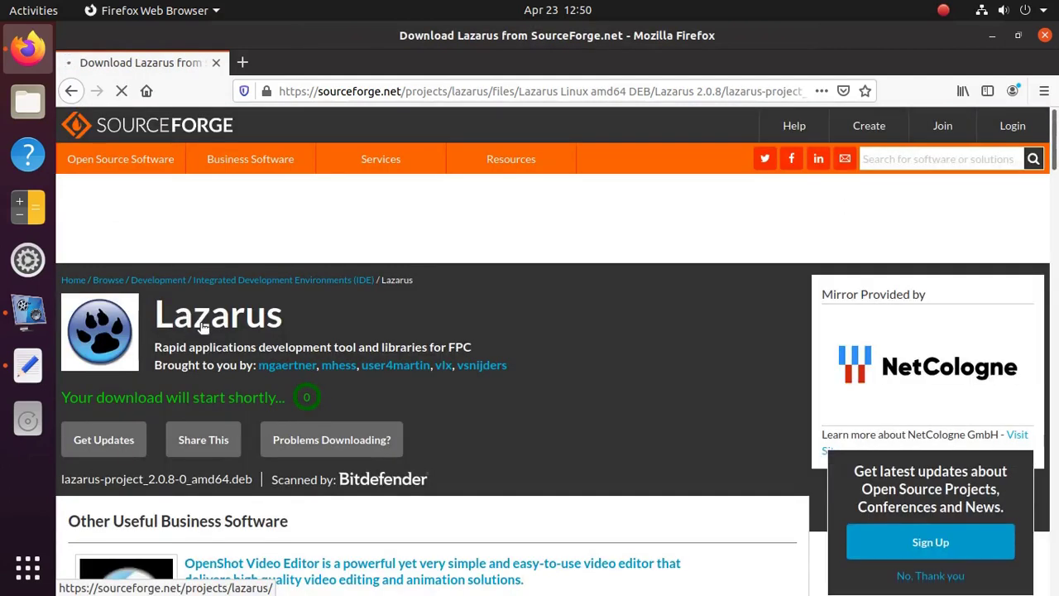
{"action": "left_click", "coordinate": [386, 353]}
{"action": "left_click", "coordinate": [707, 407]}
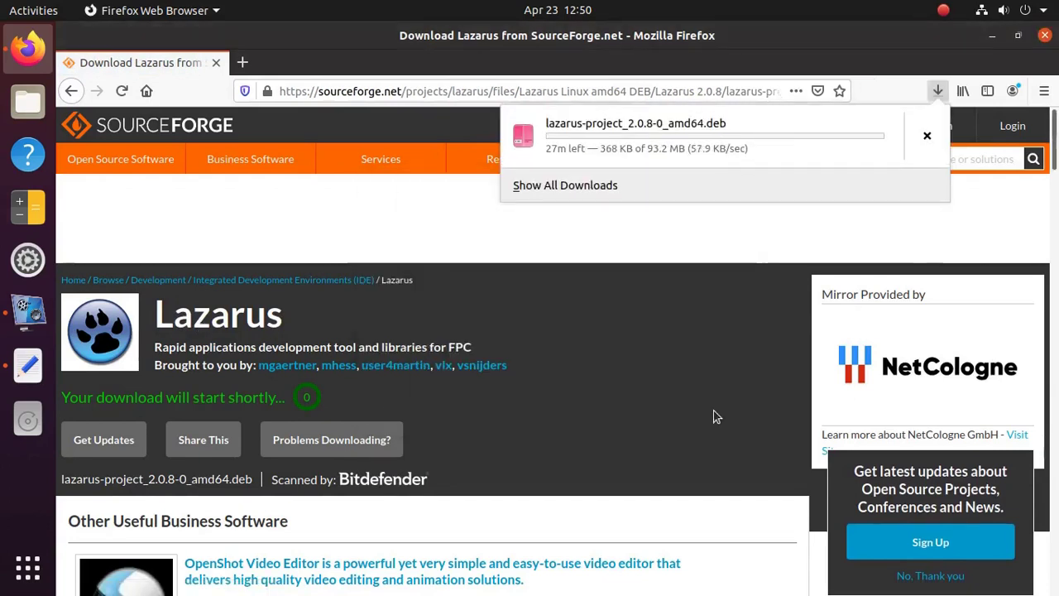
- Return to the SourceForge file list and save fpc-src_3.0.4-2_amd64.deb to disk
{"action": "key", "text": "alt+Left"}
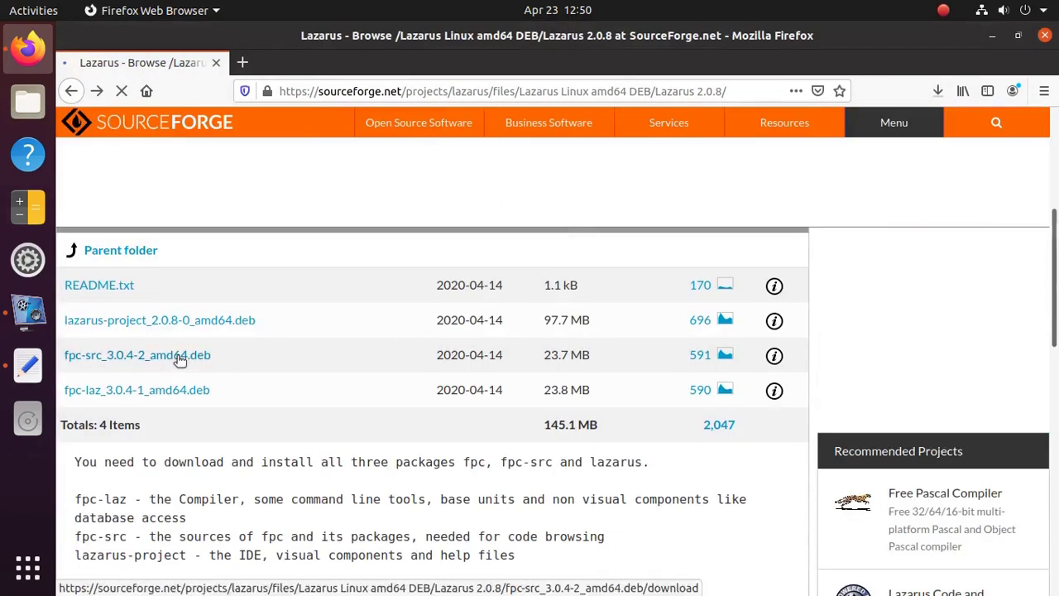
{"action": "left_click", "coordinate": [177, 356]}
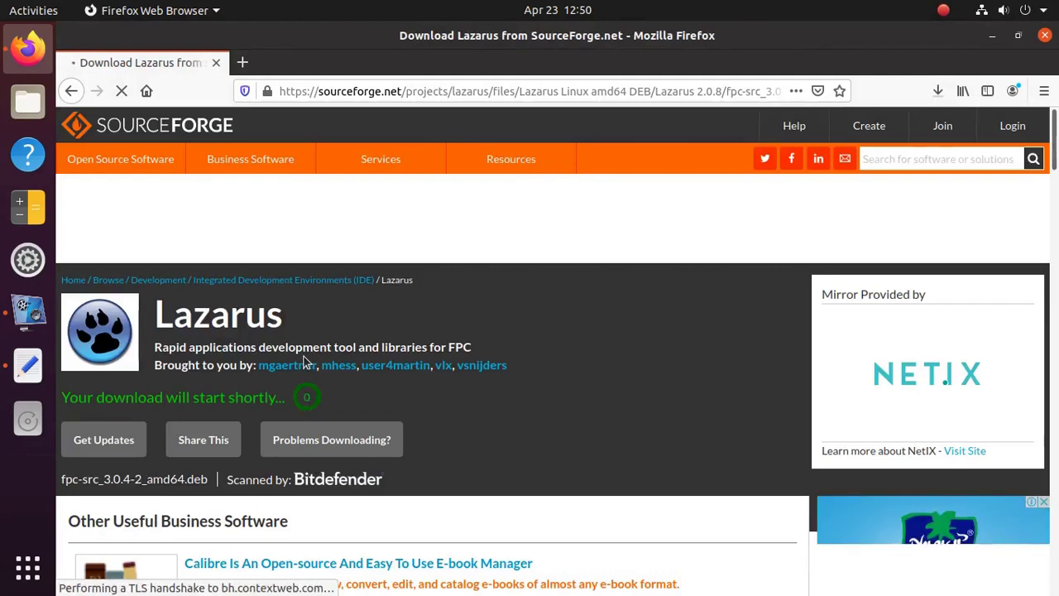
{"action": "left_click", "coordinate": [387, 352]}
{"action": "left_click", "coordinate": [708, 407]}
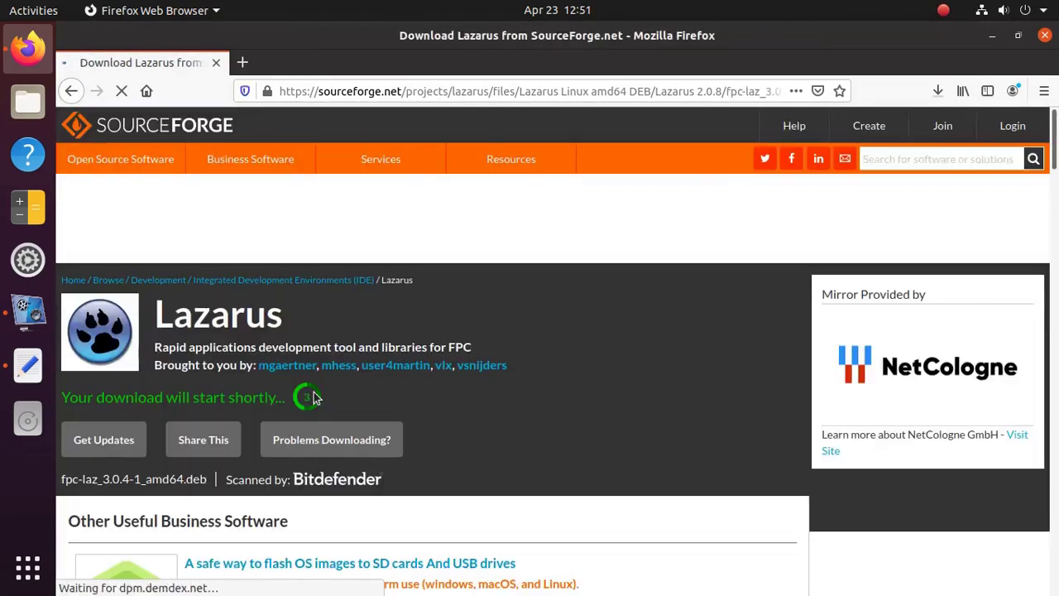
- Save fpc-laz_3.0.4-1_amd64.deb to disk and check the progress of the package downloads
{"action": "left_click", "coordinate": [394, 354]}
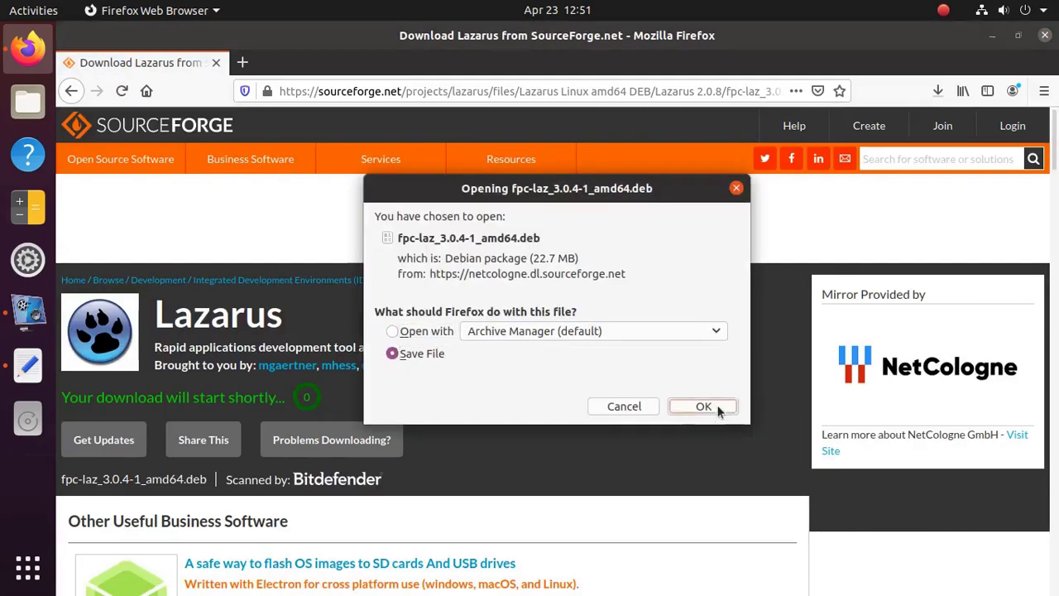
{"action": "left_click", "coordinate": [704, 406]}
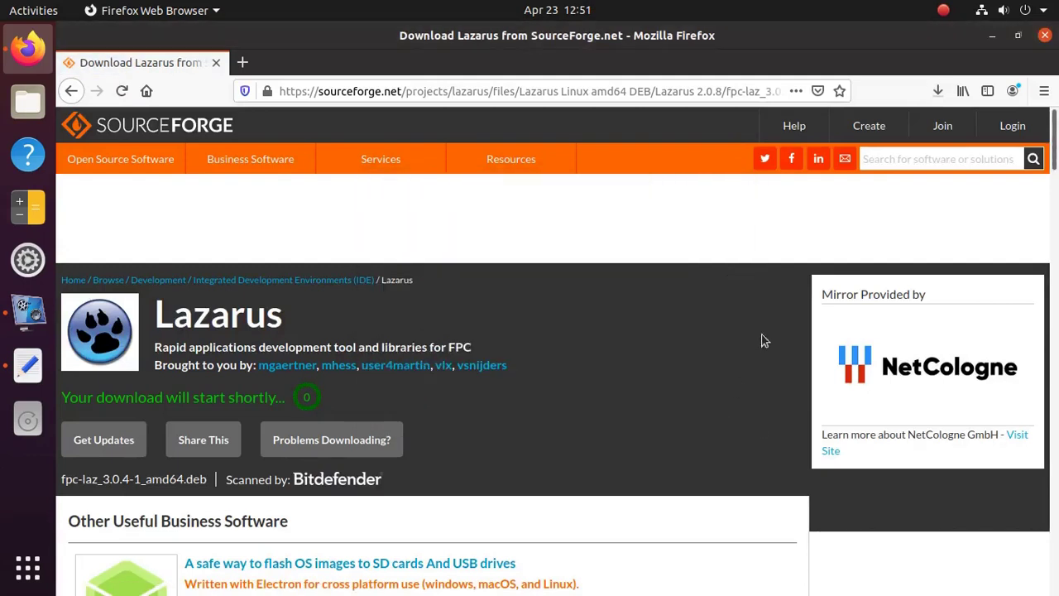
{"action": "left_click", "coordinate": [931, 95]}
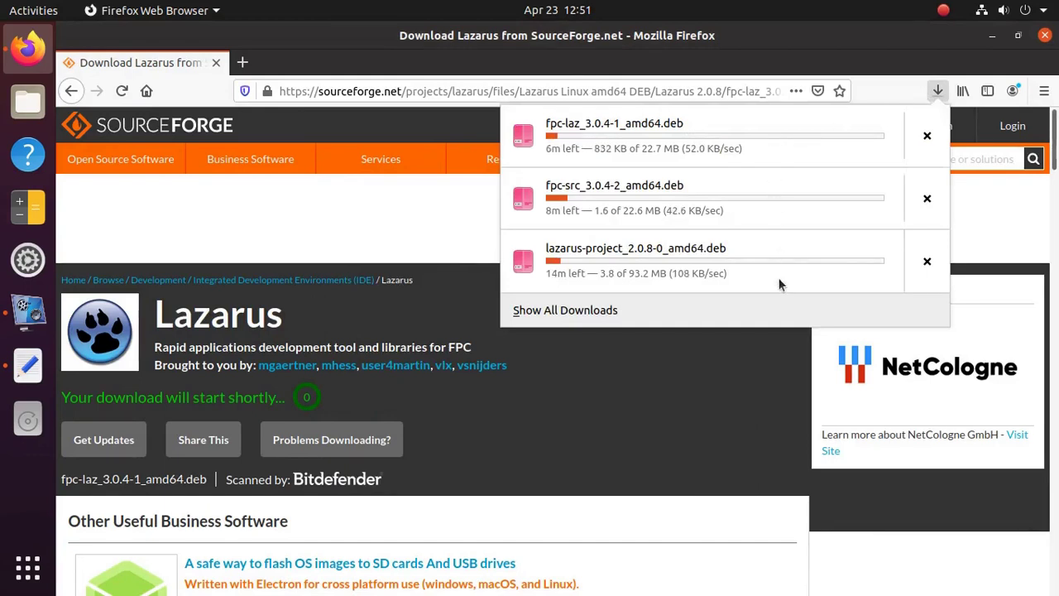
{"action": "left_click", "coordinate": [940, 93]}
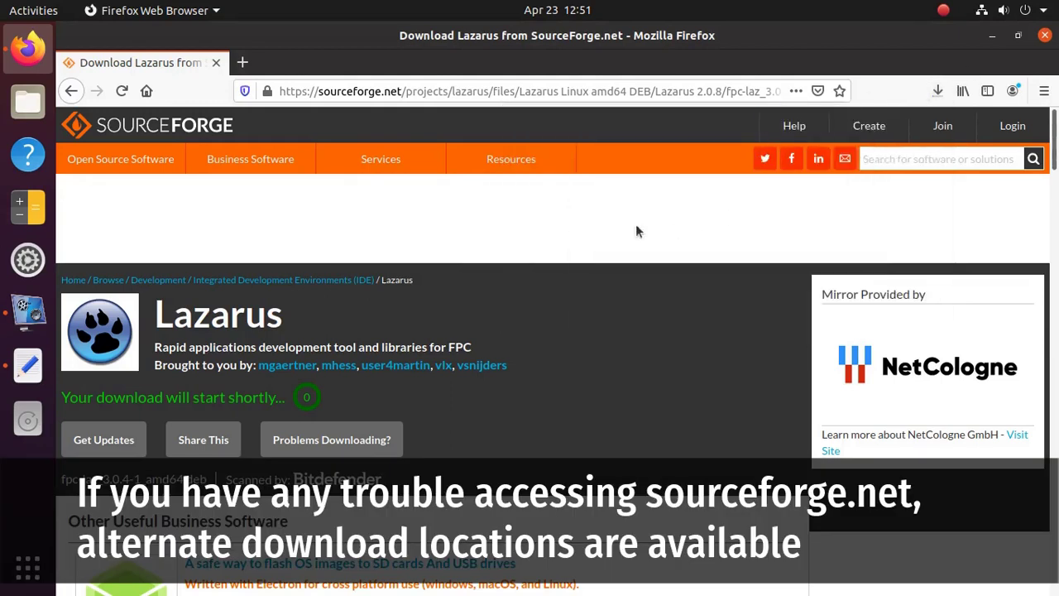
- Return to the Lazarus homepage, open the other downloads and mirrors page, and examine its Mirrors section
{"action": "left_click", "coordinate": [73, 93]}
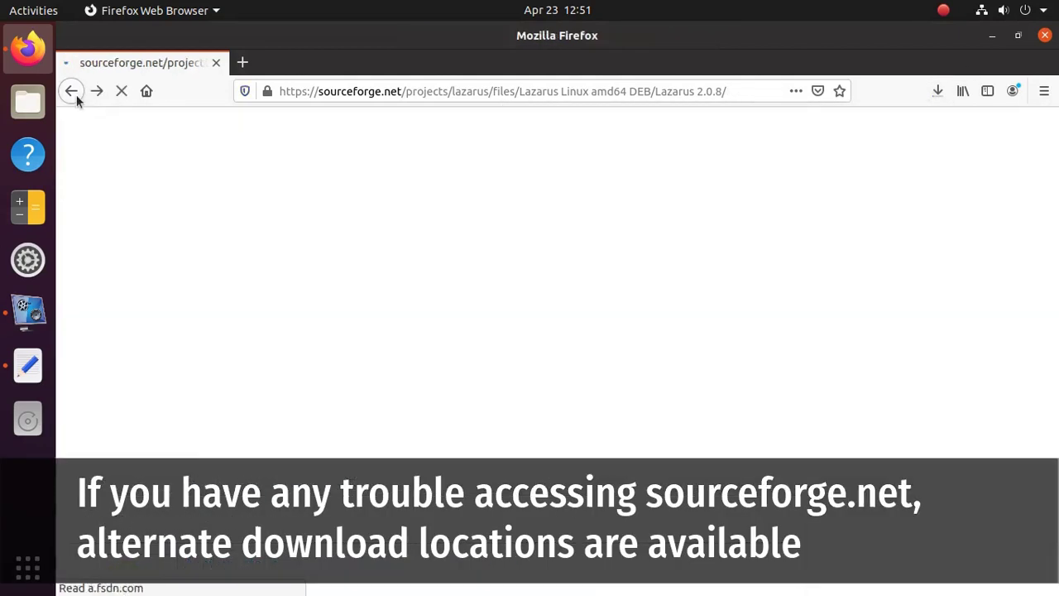
{"action": "left_click", "coordinate": [74, 94]}
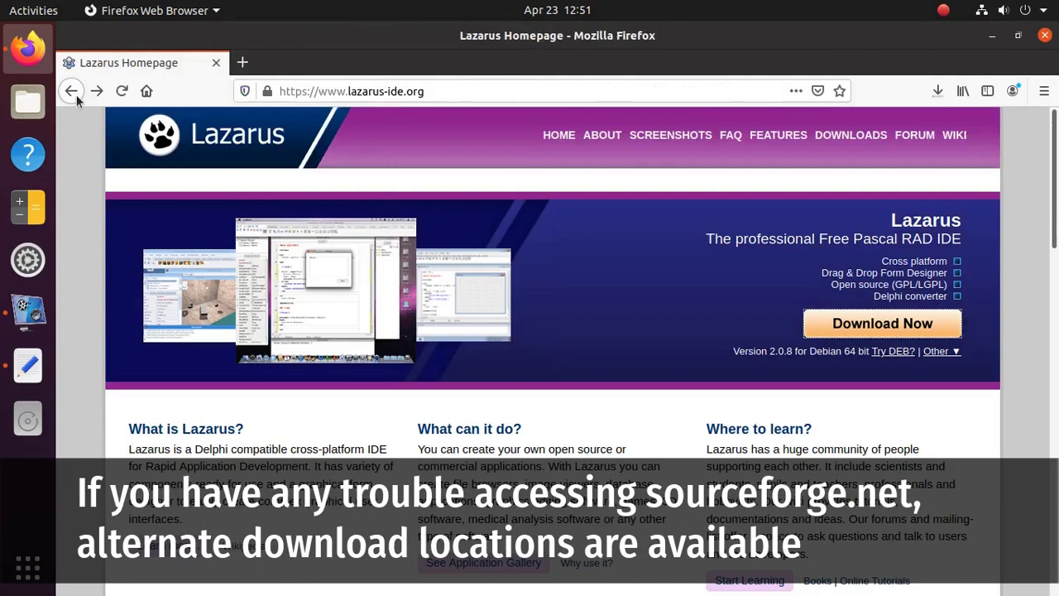
{"action": "left_click", "coordinate": [954, 352]}
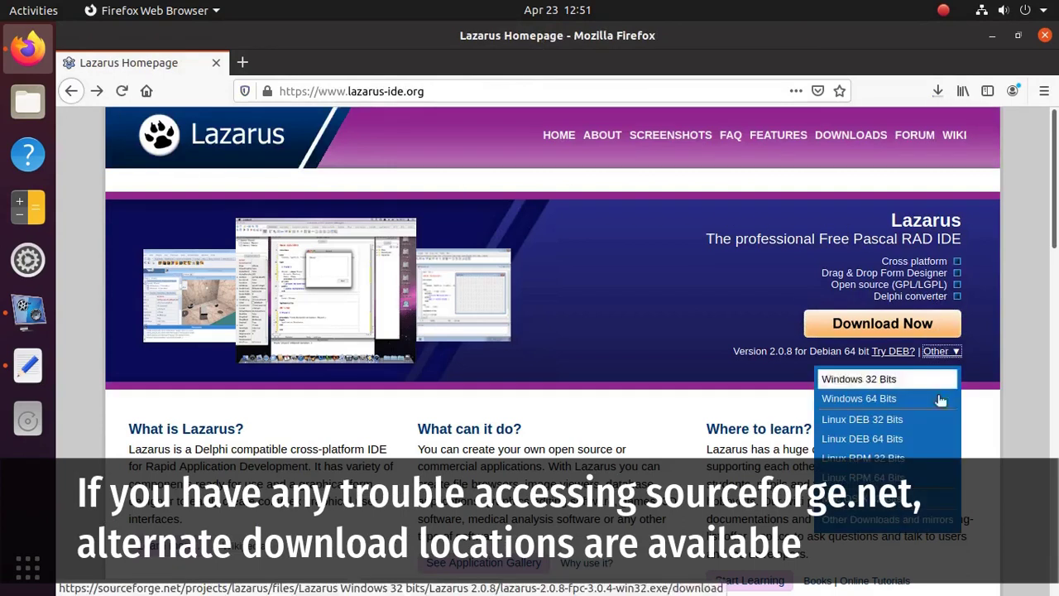
{"action": "left_click", "coordinate": [896, 520]}
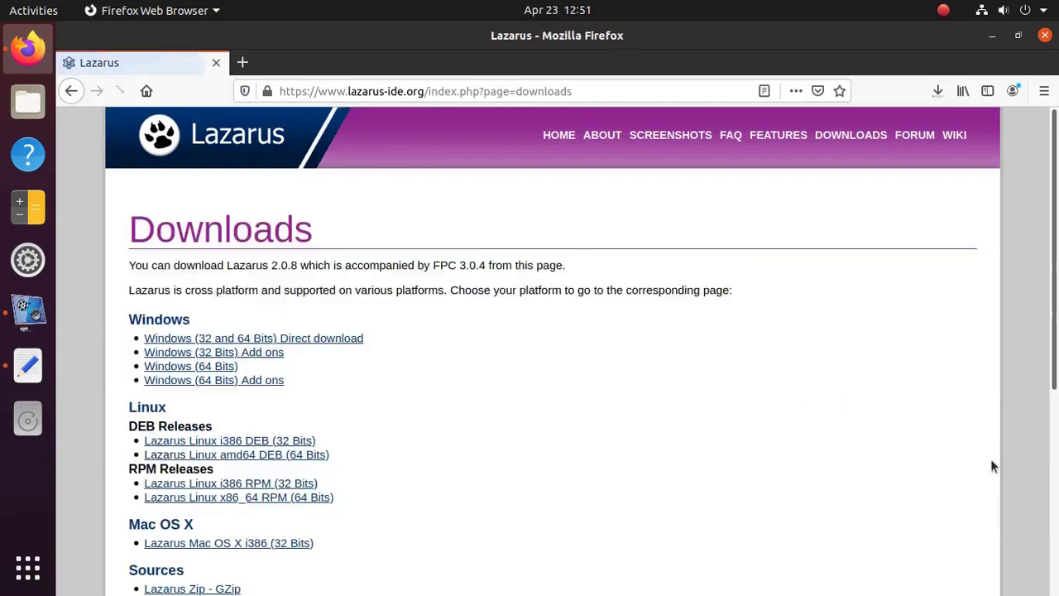
{"action": "scroll", "coordinate": [650, 341], "scroll_direction": "down", "scroll_amount": 3}
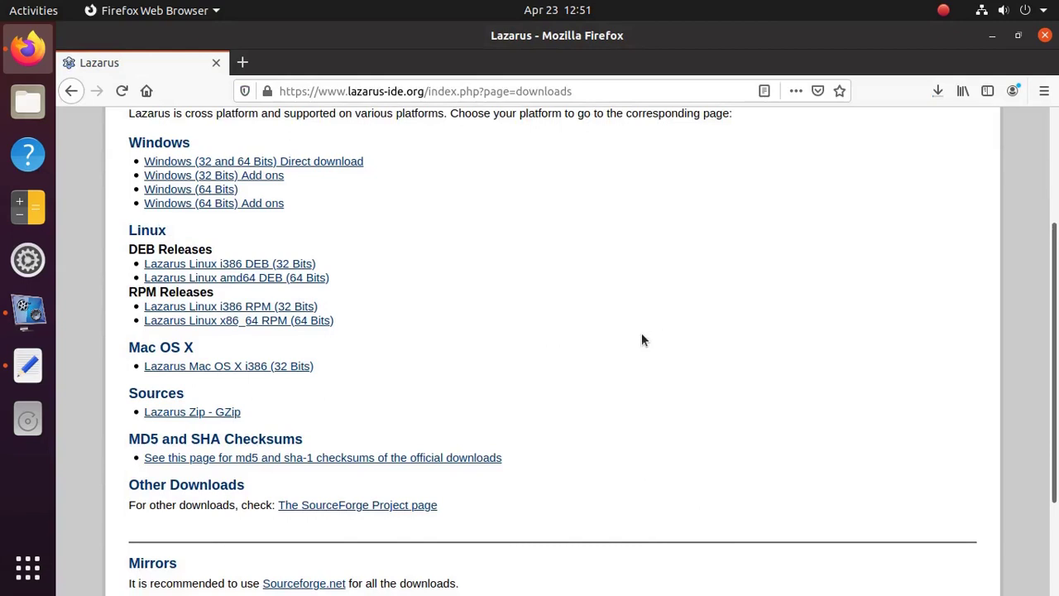
{"action": "scroll", "coordinate": [641, 339], "scroll_direction": "down", "scroll_amount": 1}
{"action": "scroll", "coordinate": [640, 340], "scroll_direction": "down", "scroll_amount": 1}
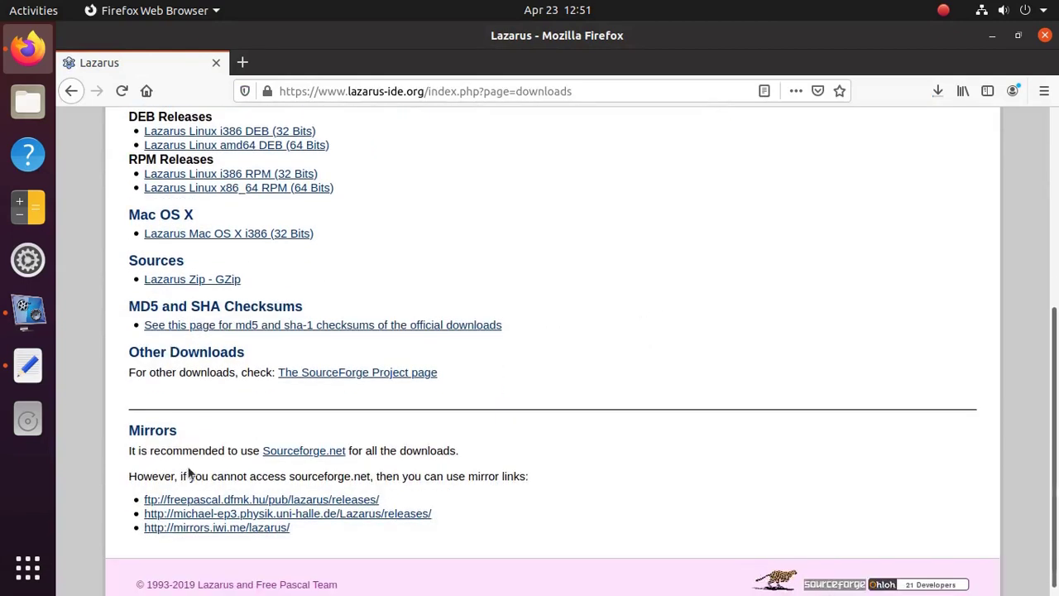
{"action": "left_click_drag", "start_coordinate": [130, 427], "coordinate": [193, 424]}
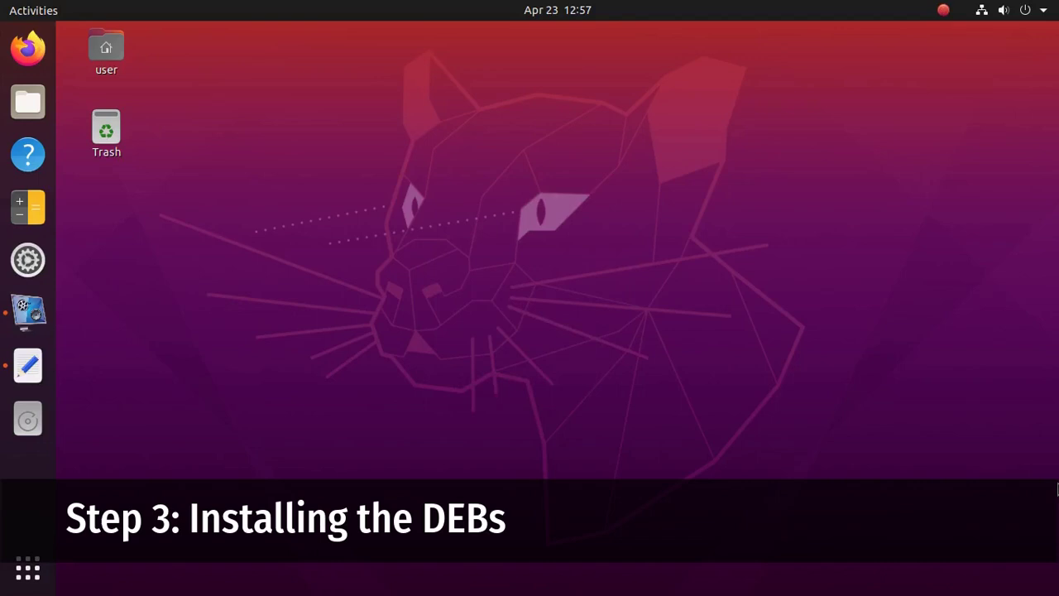
- Open the Downloads folder in Files and create a new folder named "lazarus" inside it
{"action": "left_click_drag", "start_coordinate": [156, 183], "coordinate": [29, 111]}
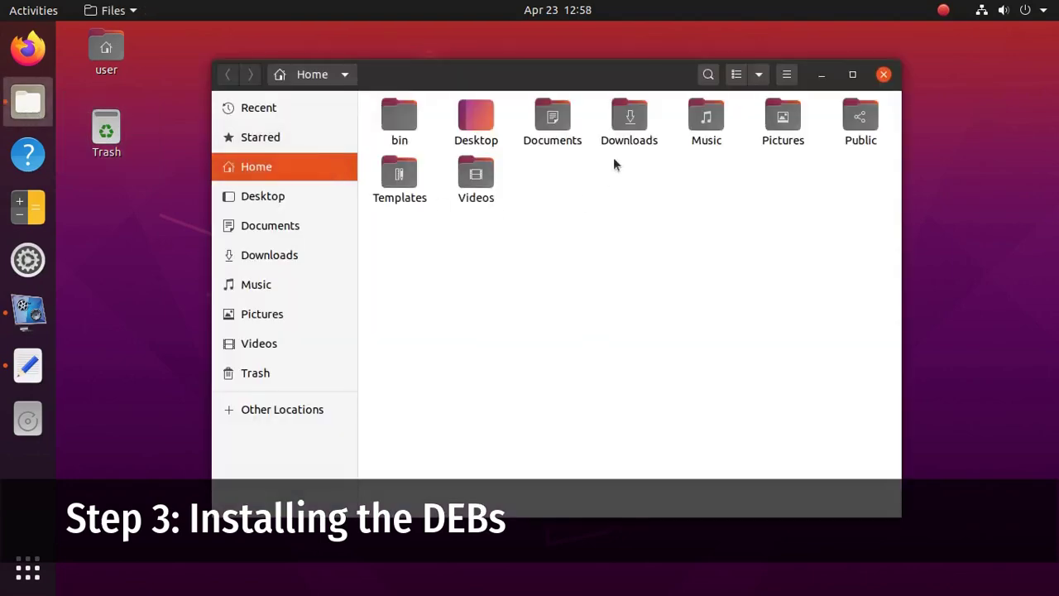
{"action": "double_click", "coordinate": [625, 130]}
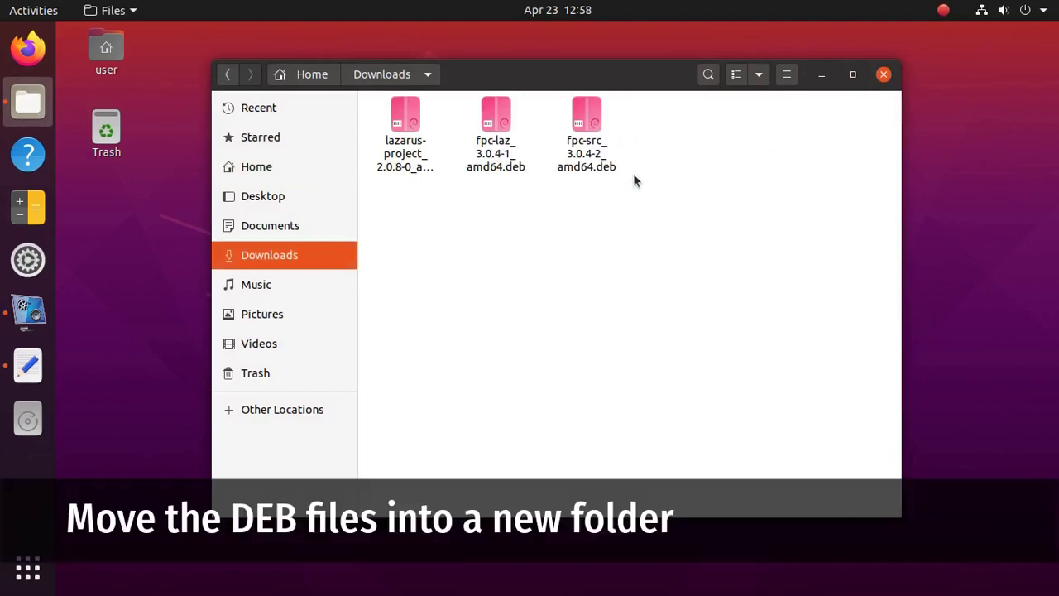
{"action": "left_click_drag", "start_coordinate": [649, 216], "coordinate": [406, 142]}
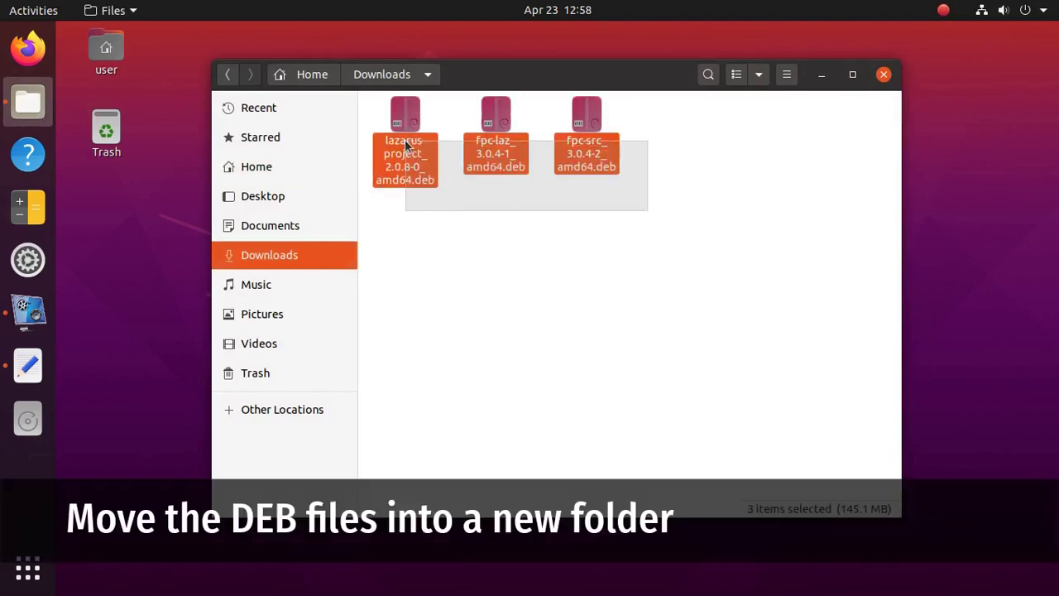
{"action": "left_click", "coordinate": [559, 226]}
{"action": "right_click", "coordinate": [515, 238]}
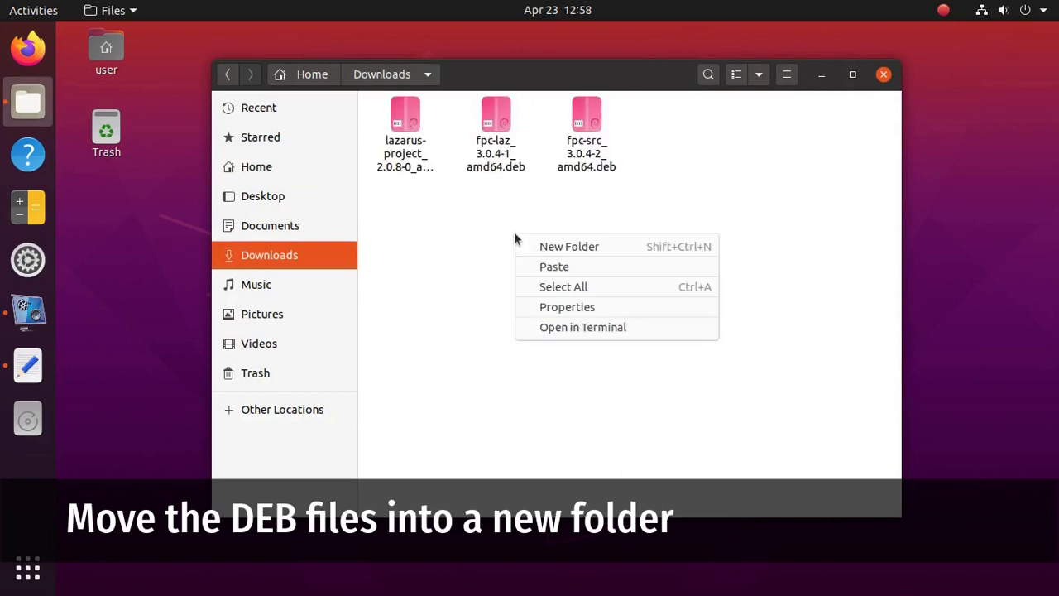
{"action": "left_click", "coordinate": [537, 246]}
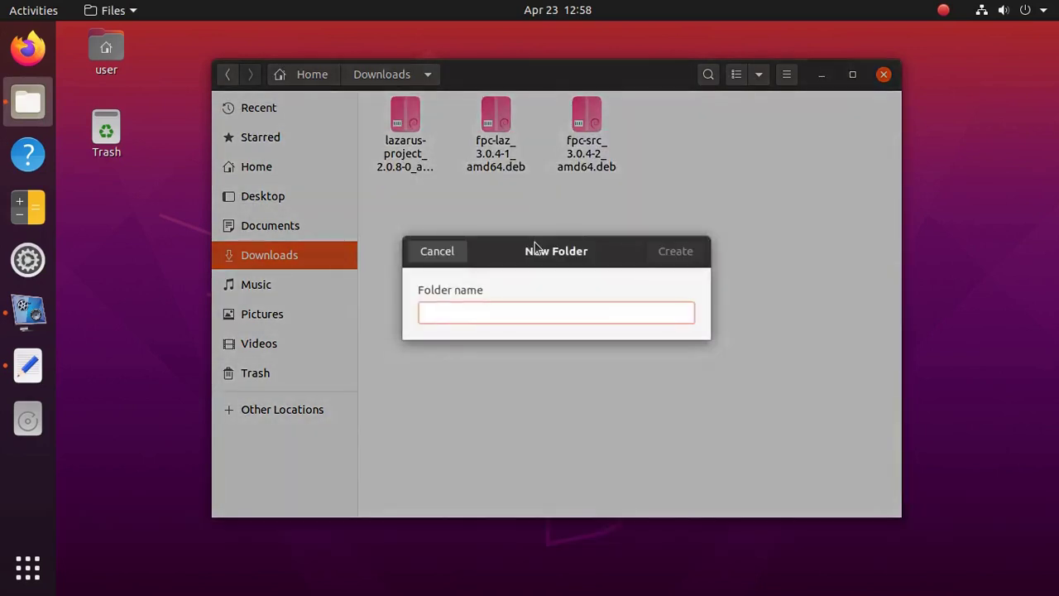
{"action": "type", "text": "lazarus"}
{"action": "key", "text": "Return"}
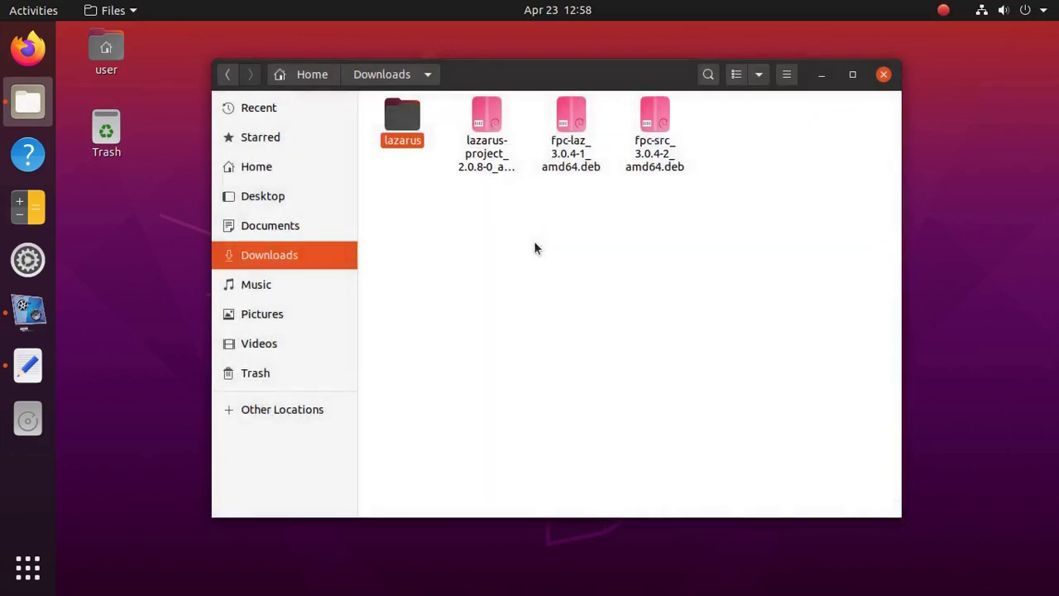
- Move the three downloaded .deb packages into the lazarus folder and open that folder to check its contents
{"action": "left_click_drag", "start_coordinate": [478, 195], "coordinate": [660, 145]}
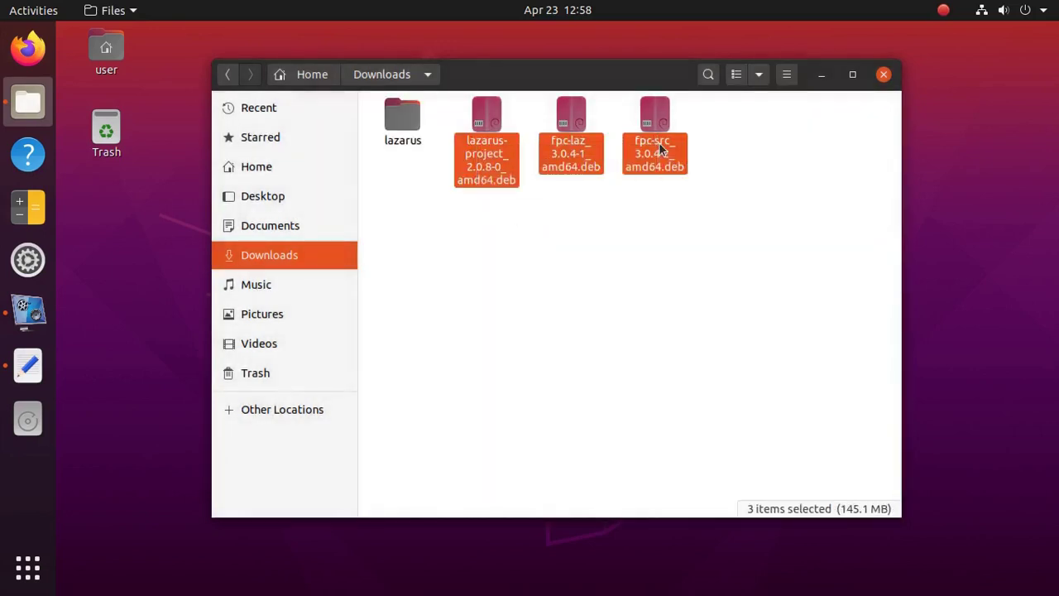
{"action": "left_click_drag", "start_coordinate": [492, 176], "coordinate": [412, 127]}
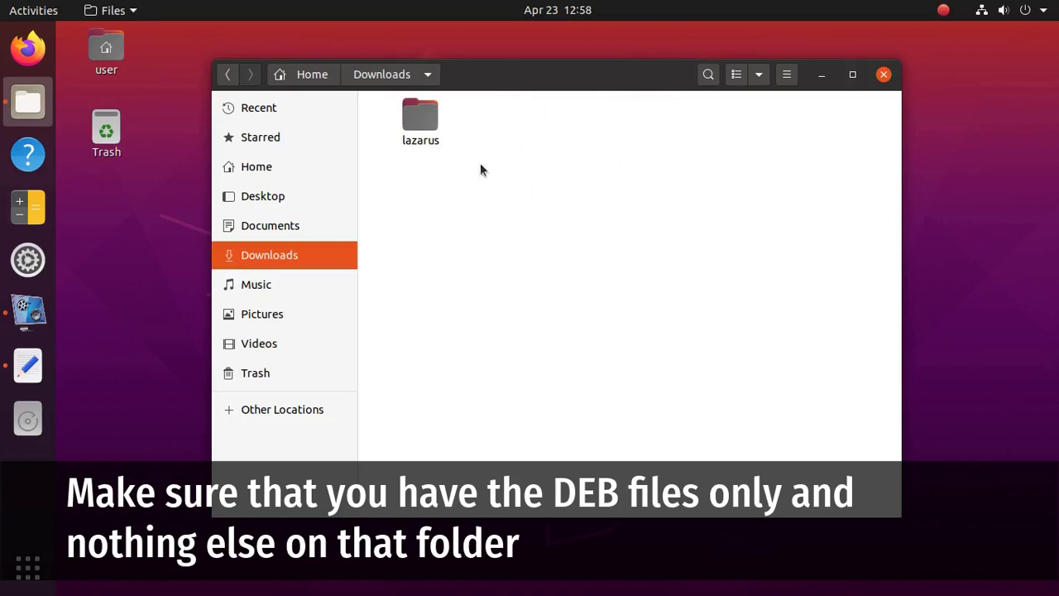
{"action": "double_click", "coordinate": [424, 120]}
{"action": "left_click", "coordinate": [535, 207]}
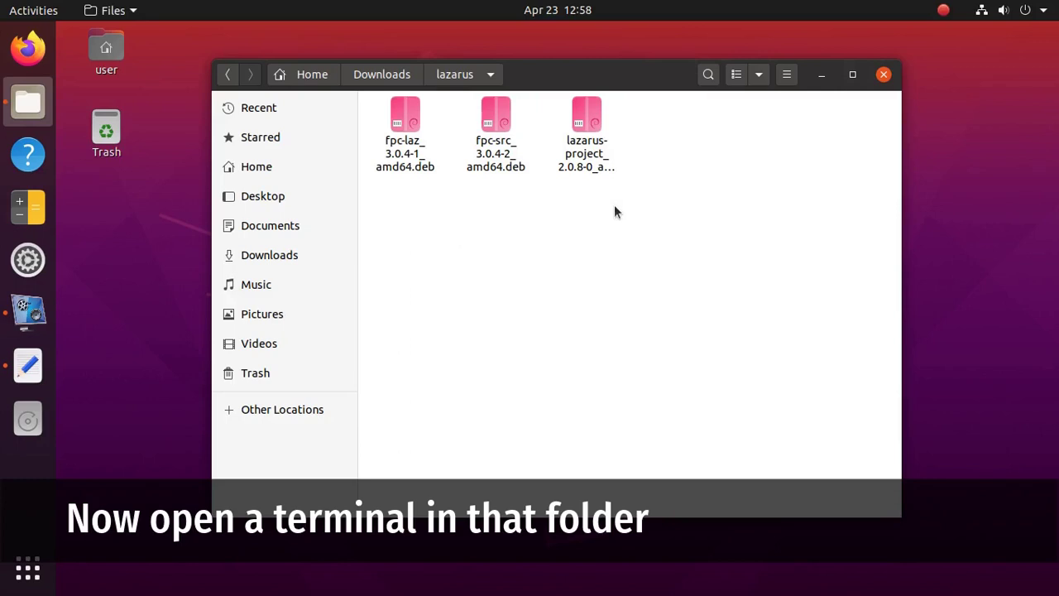
- Open a terminal in the lazarus folder and enlarge the terminal's text
{"action": "left_click", "coordinate": [492, 75]}
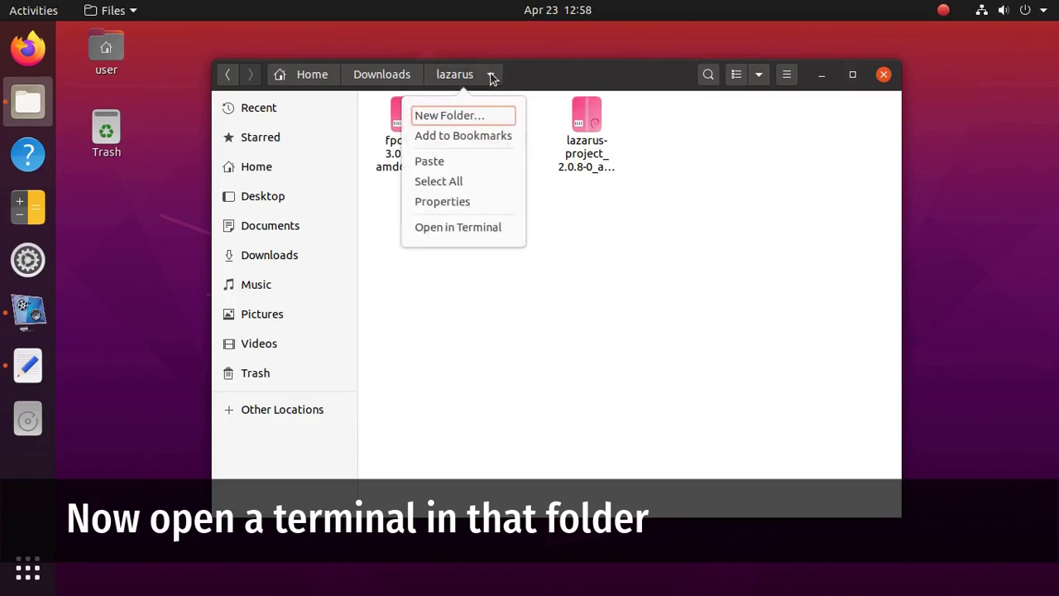
{"action": "left_click", "coordinate": [489, 228]}
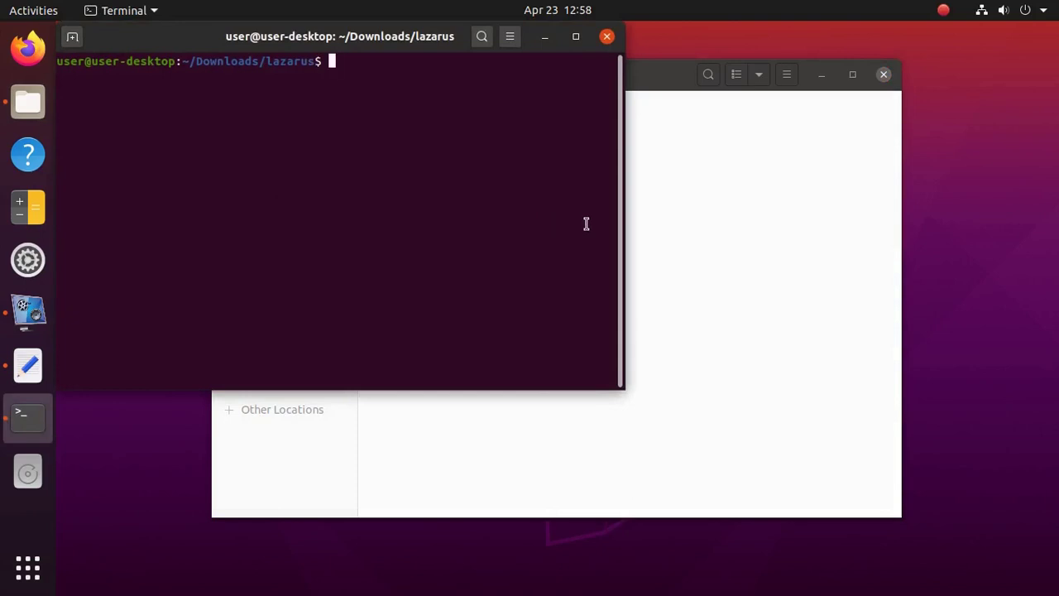
{"action": "left_click", "coordinate": [509, 37]}
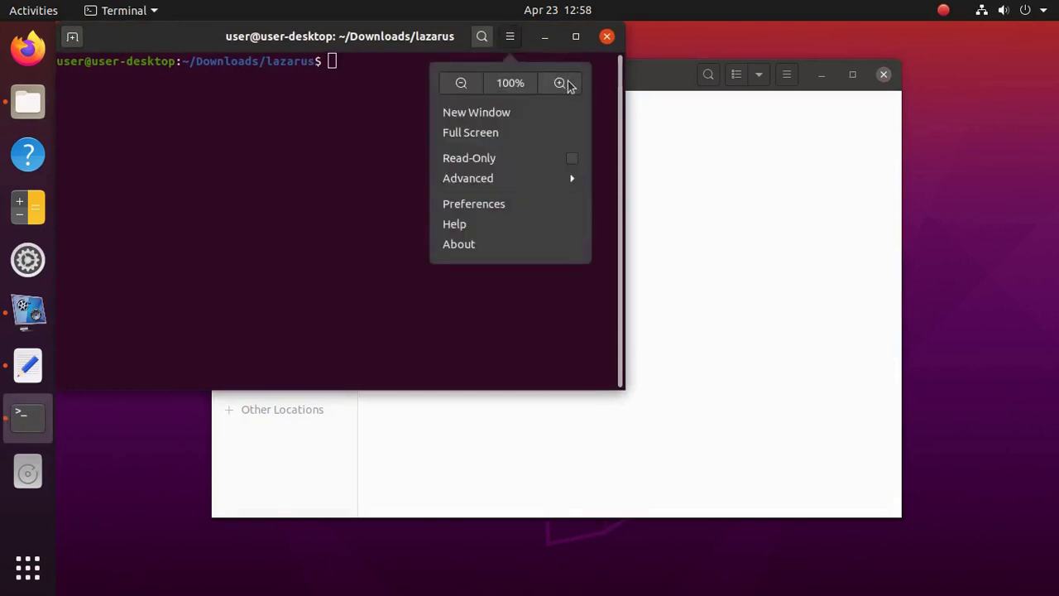
{"action": "left_click", "coordinate": [561, 84]}
{"action": "left_click", "coordinate": [572, 36]}
{"action": "left_click", "coordinate": [620, 84]}
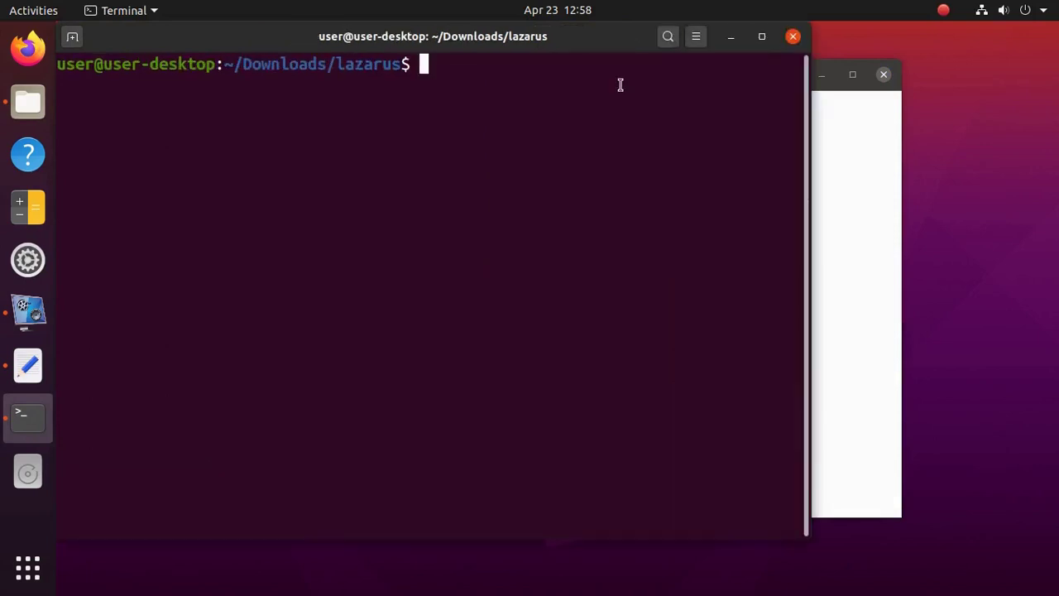
- Install the prerequisites with "sudo apt install binutils libgtk2.0-dev" and agree to continue the installation
{"action": "type", "text": "sudo apt install "}
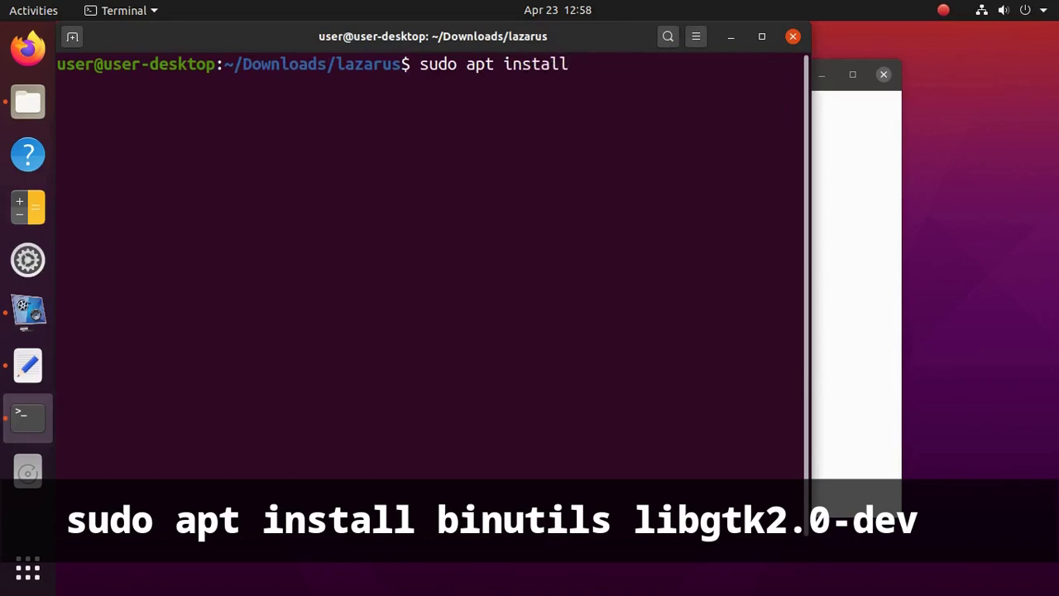
{"action": "type", "text": "binuti"}
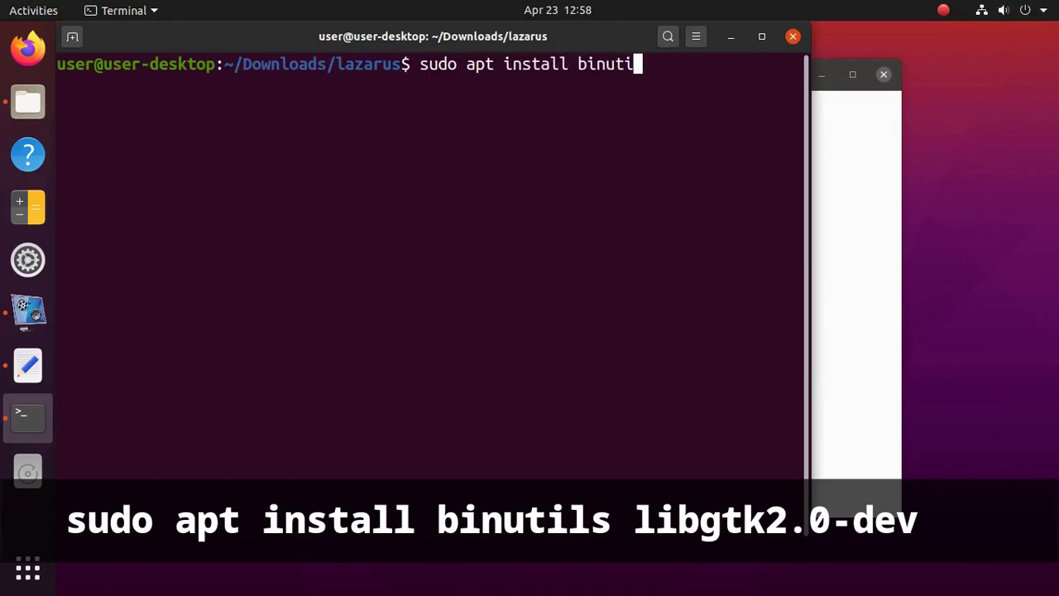
{"action": "type", "text": "ls lib"}
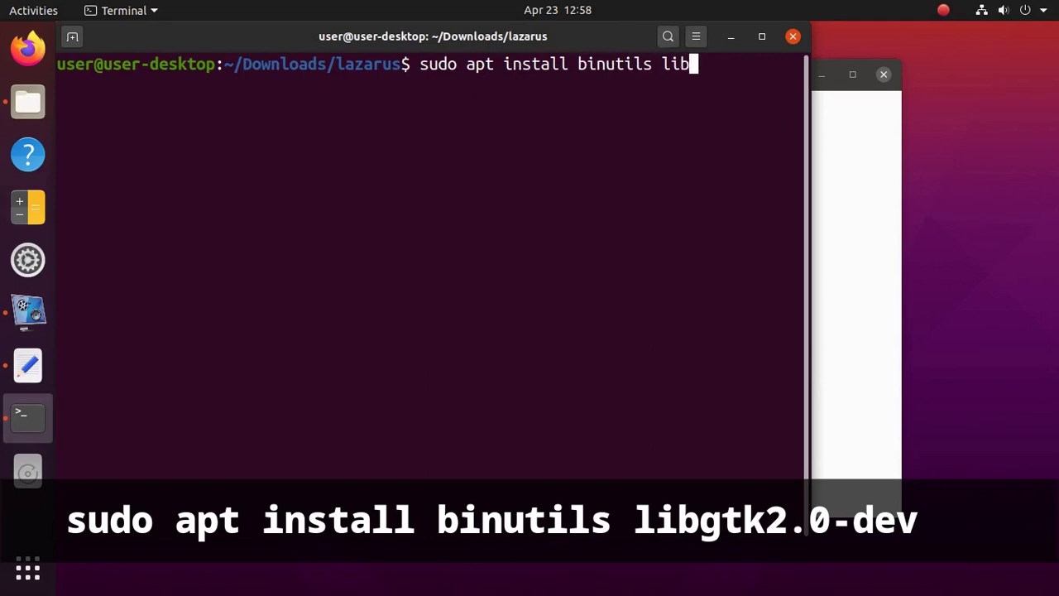
{"action": "type", "text": "gtk2.0-dev"}
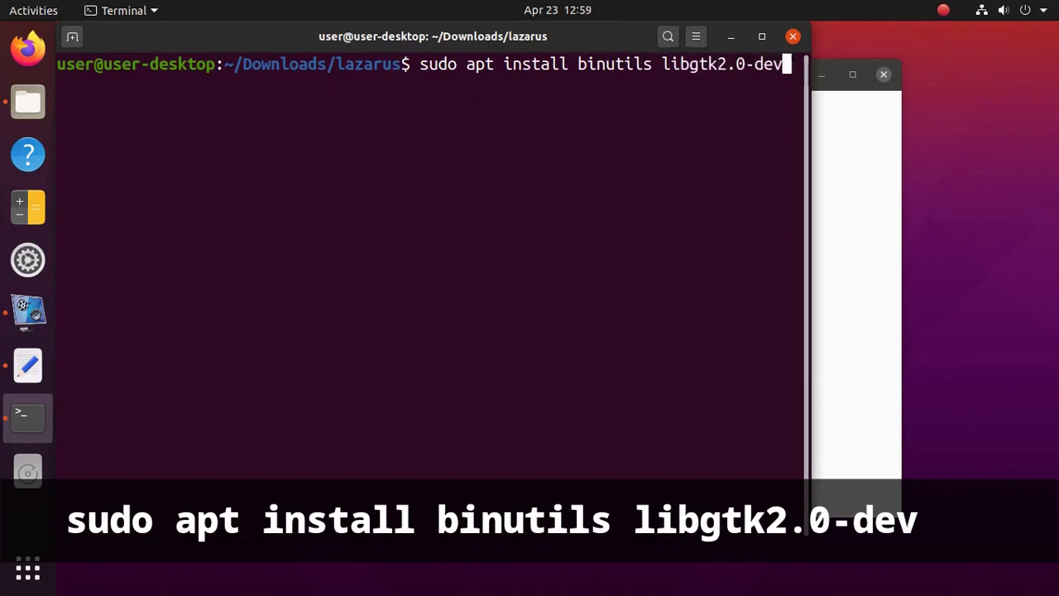
{"action": "key", "text": "Return"}
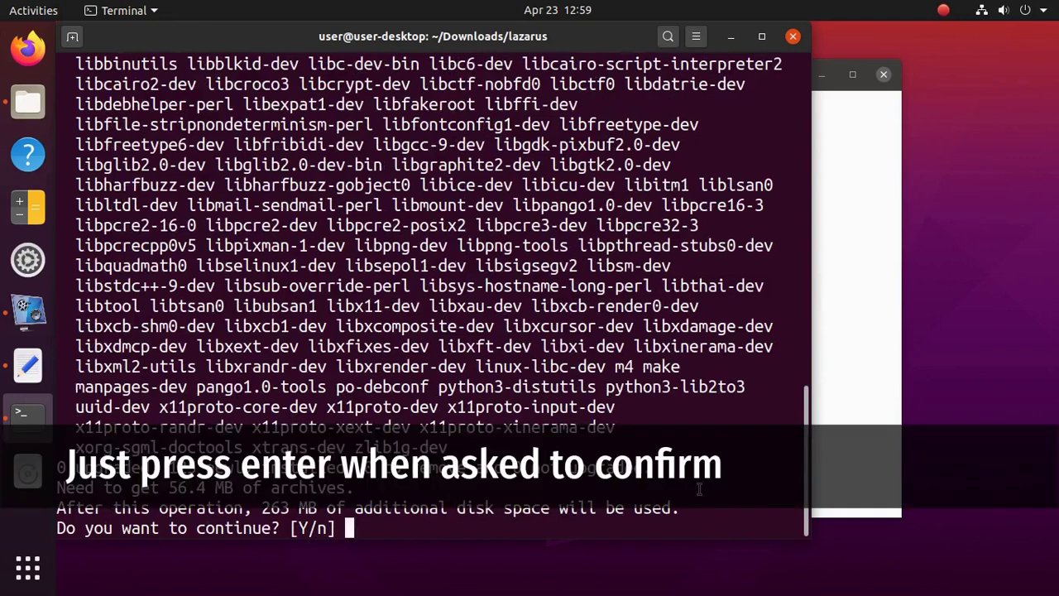
{"action": "key", "text": "Return"}
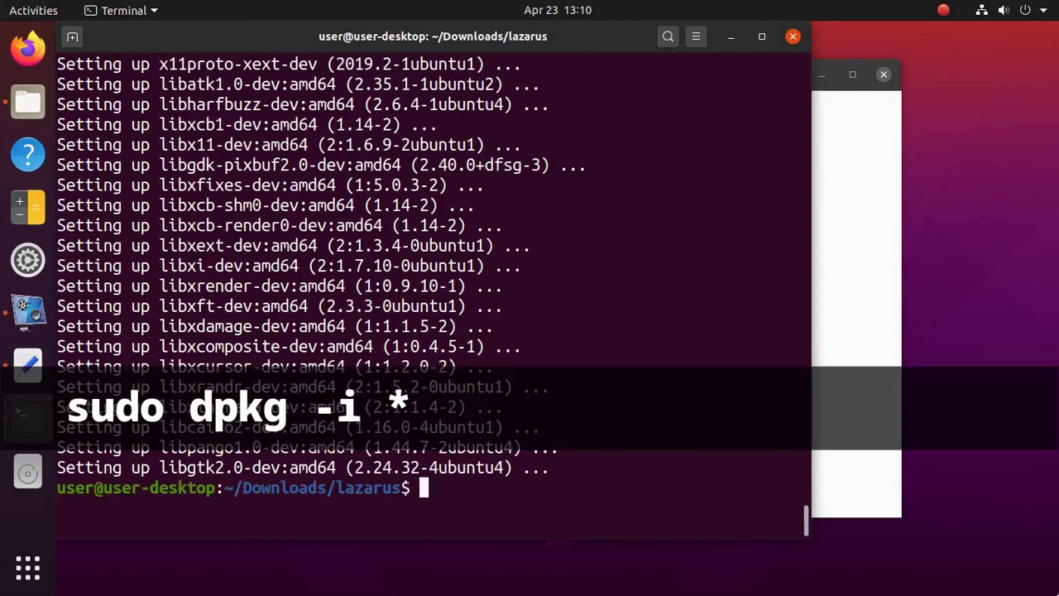
- Enter the command "sudo dpkg -i" for installing the .deb packages in the lazarus folder
{"action": "type", "text": "sudo"}
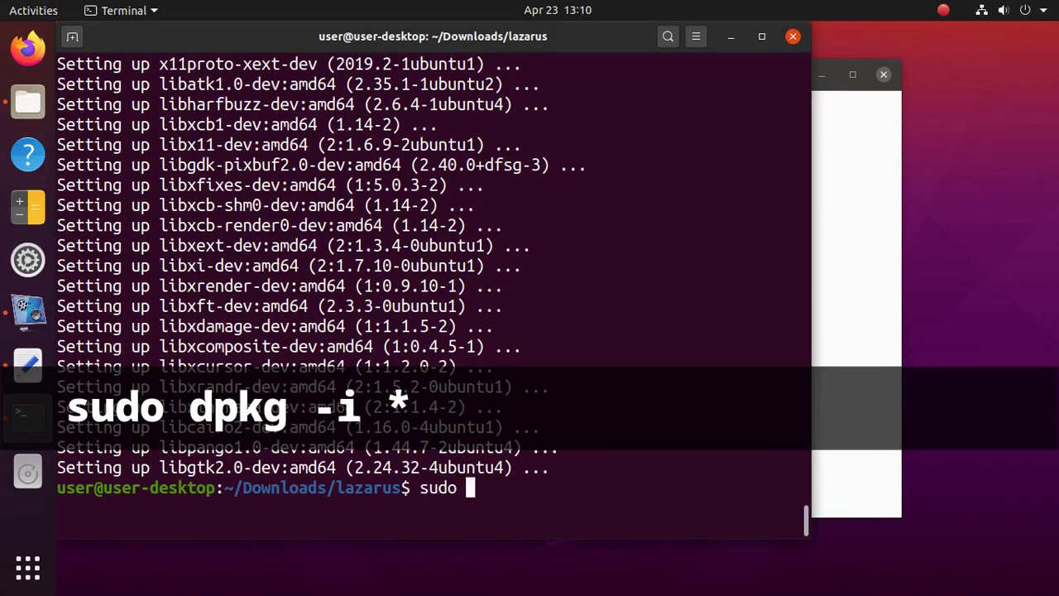
{"action": "type", "text": " dpkg"}
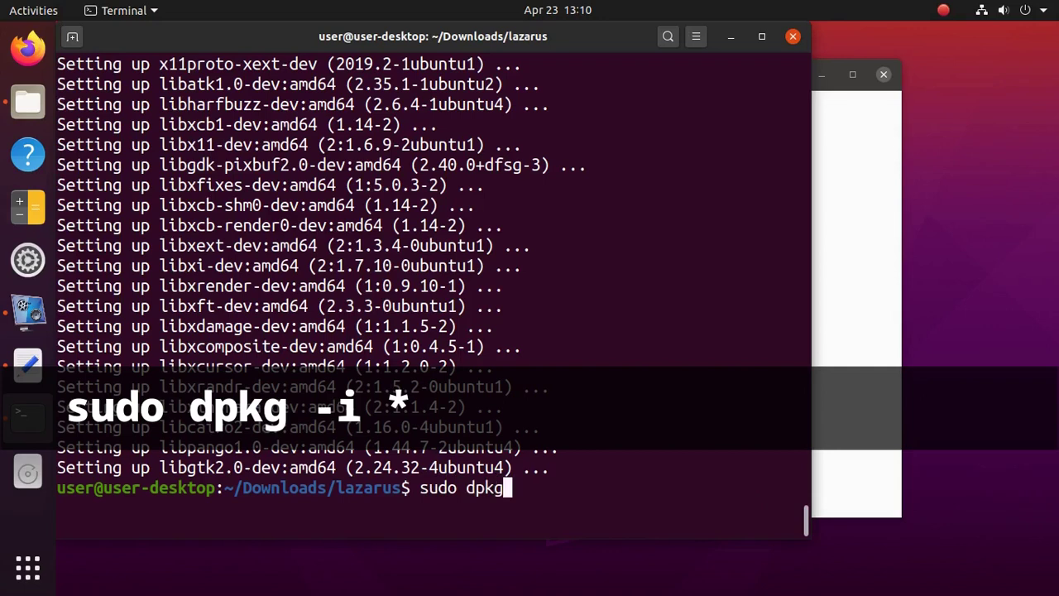
{"action": "type", "text": " -i"}
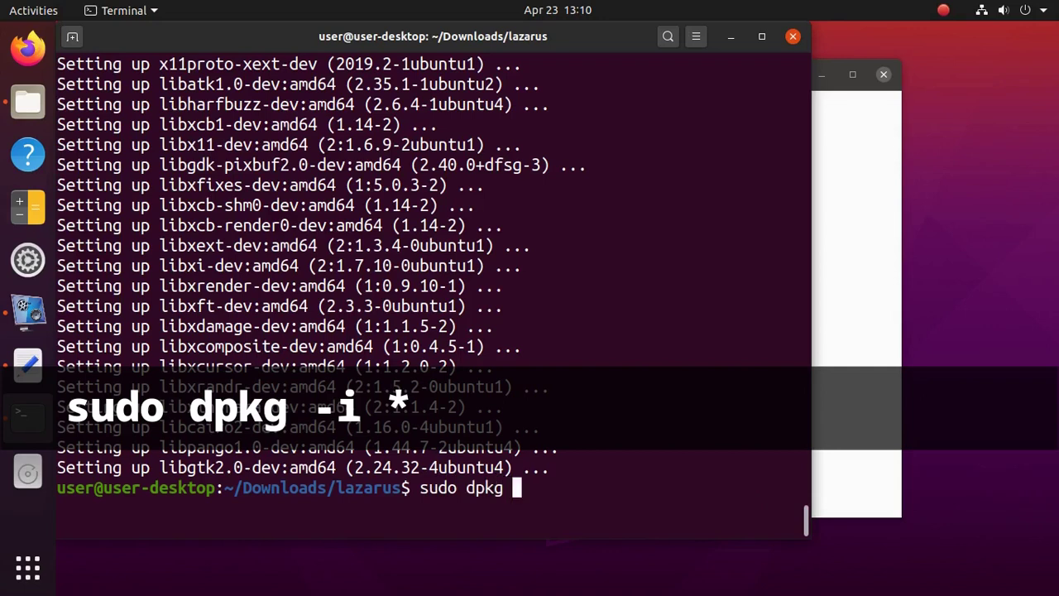